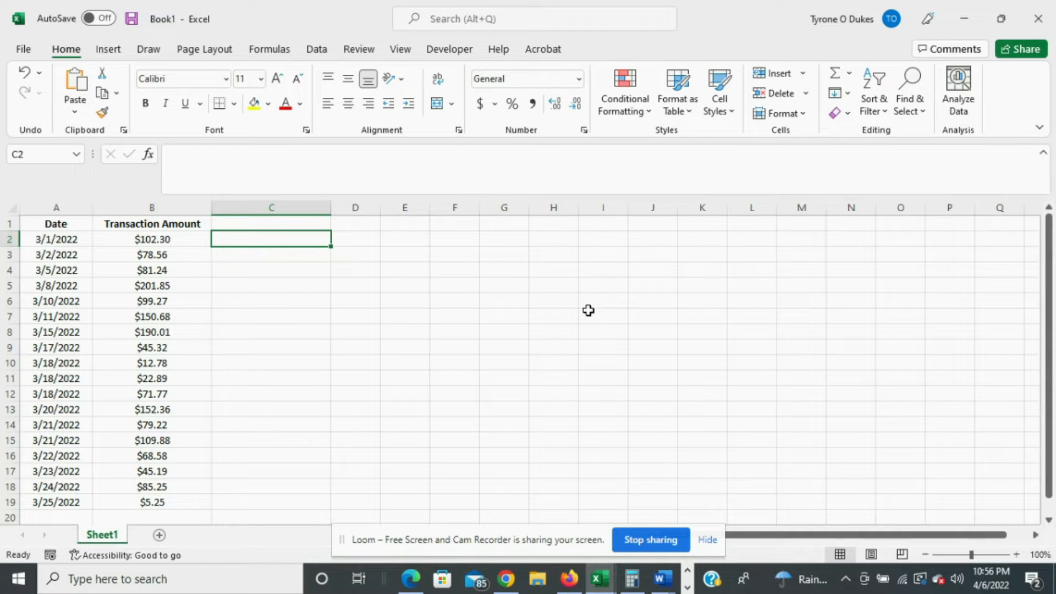
Review the dates in column A and the transaction amounts in column B
{"action": "left_click", "coordinate": [67, 208]}
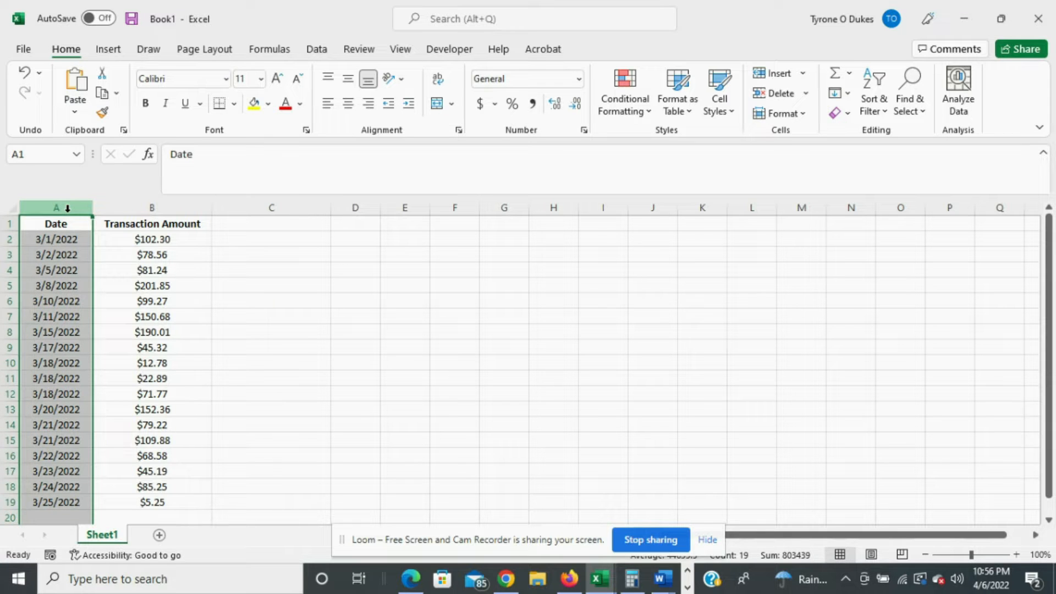
{"action": "left_click", "coordinate": [175, 209]}
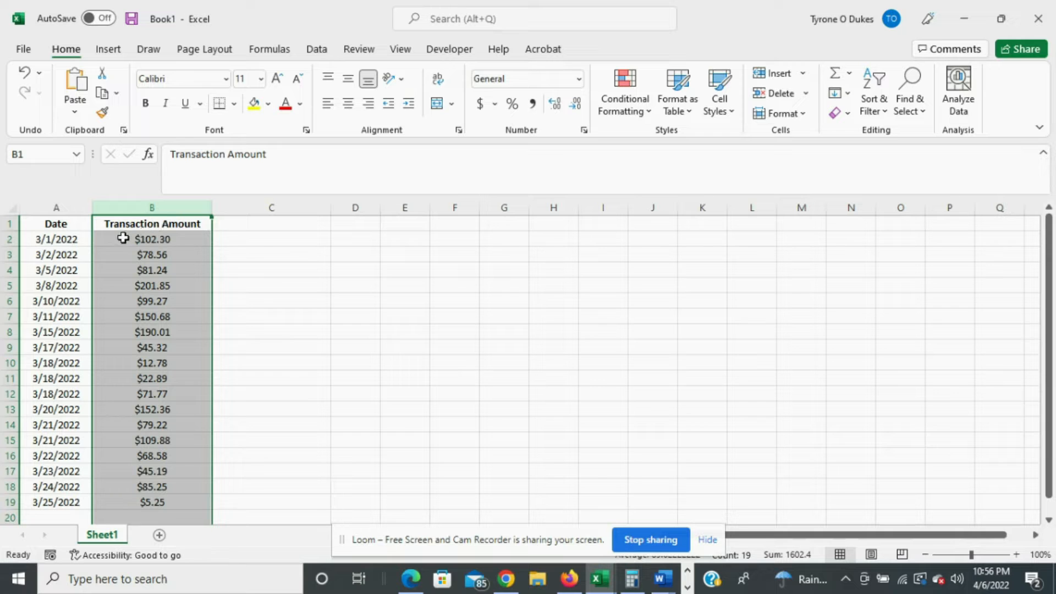
{"action": "left_click", "coordinate": [69, 240]}
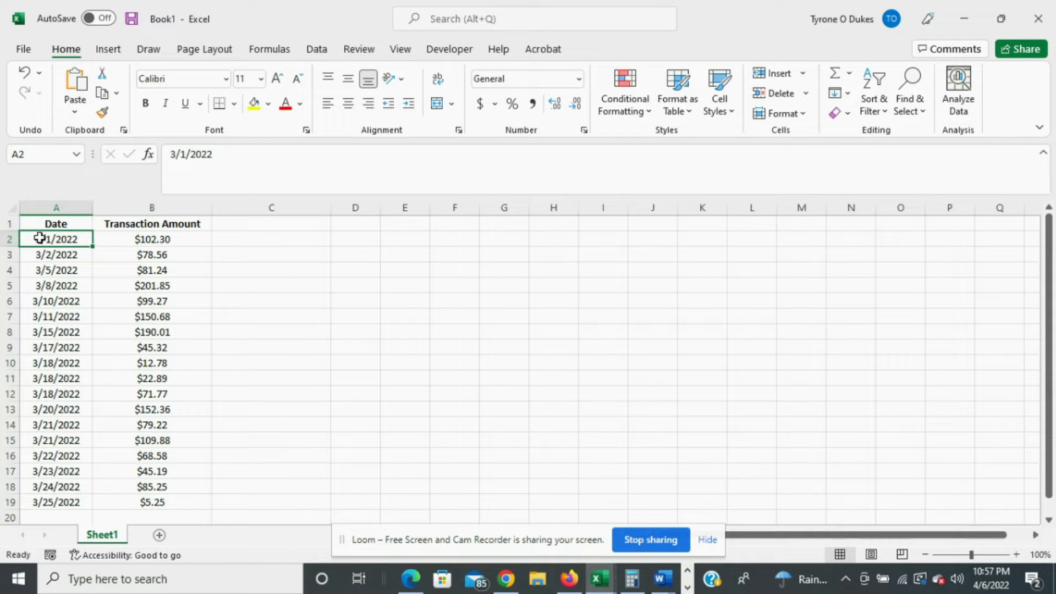
{"action": "left_click", "coordinate": [57, 334]}
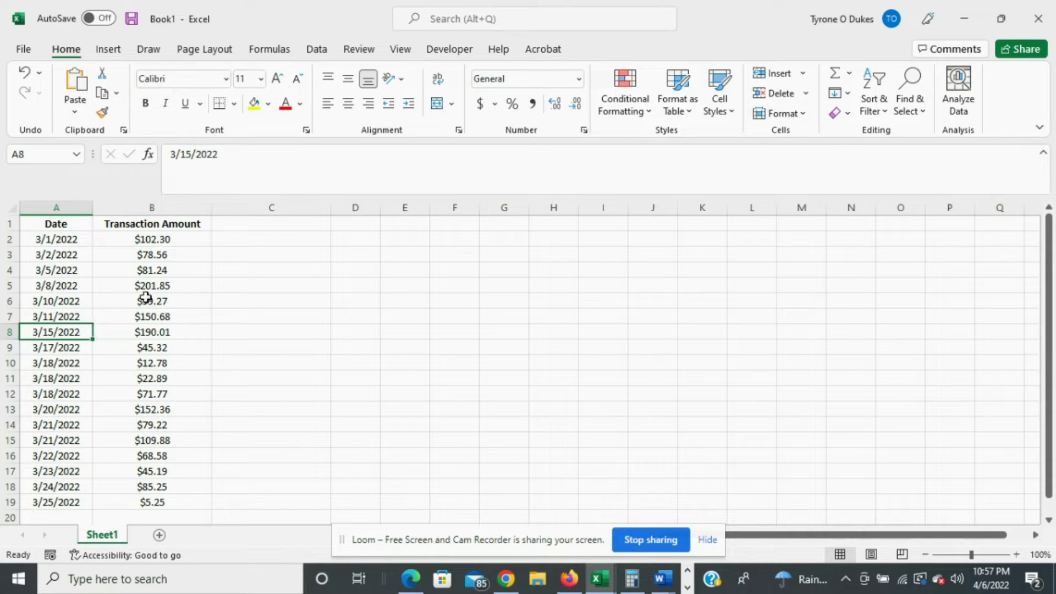
{"action": "left_click", "coordinate": [155, 242]}
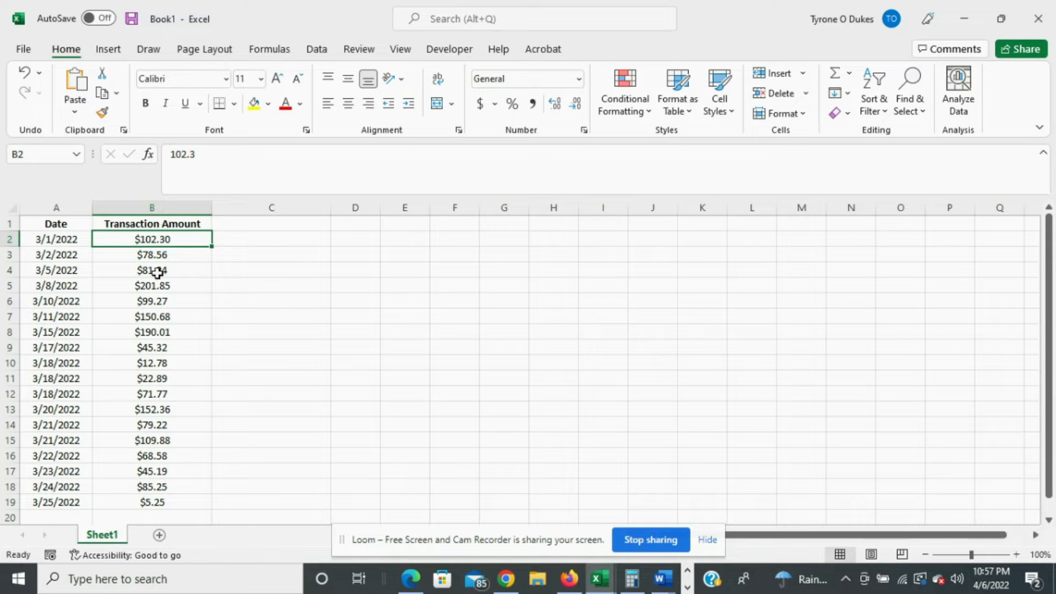
{"action": "left_click", "coordinate": [162, 412]}
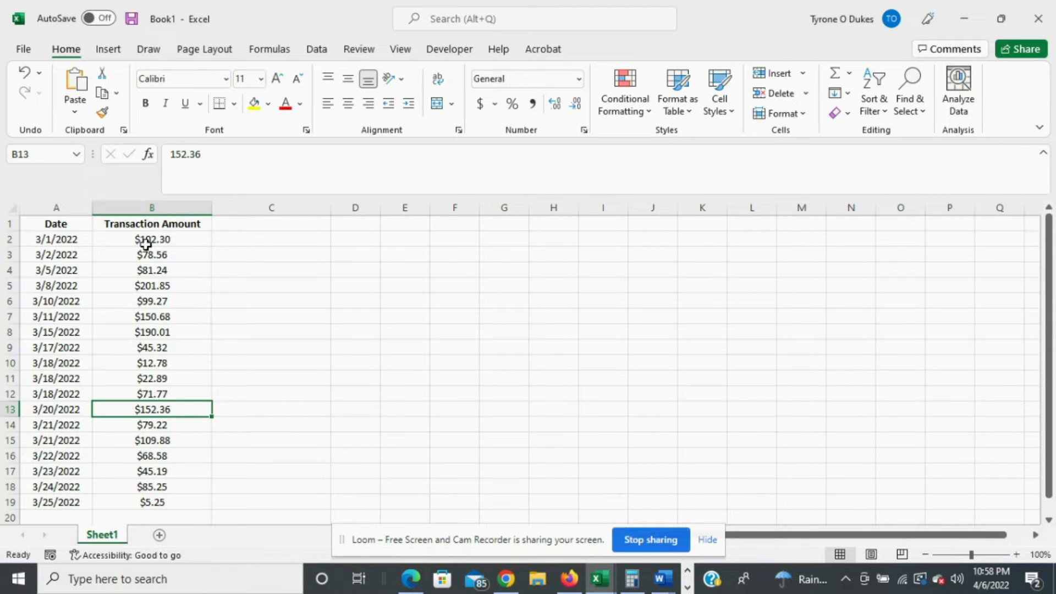
Begin an IF formula in C2 with the logical test B2>100
{"action": "left_click", "coordinate": [247, 241]}
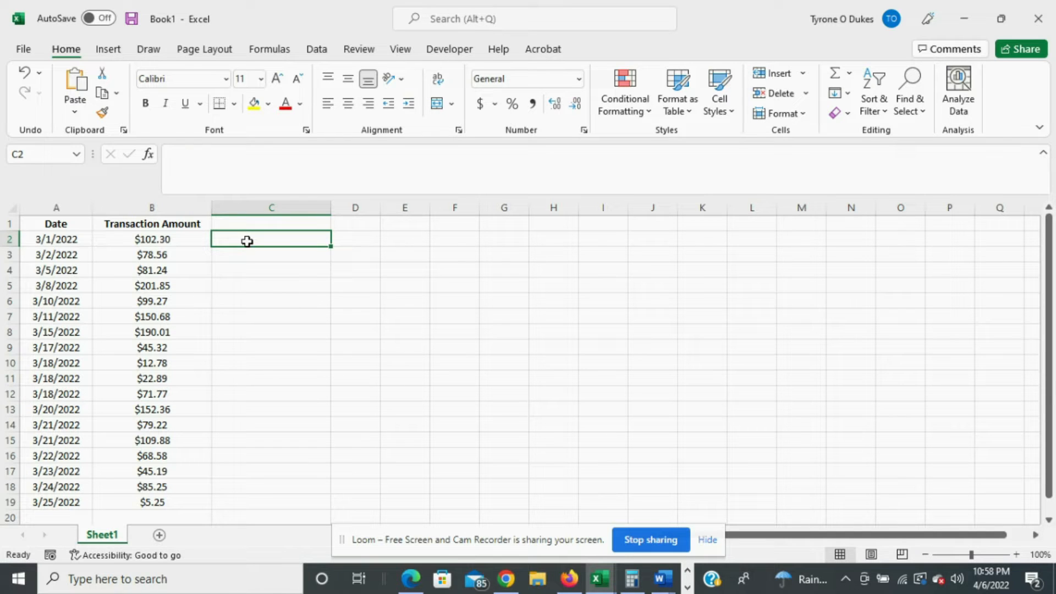
{"action": "type", "text": "=if"}
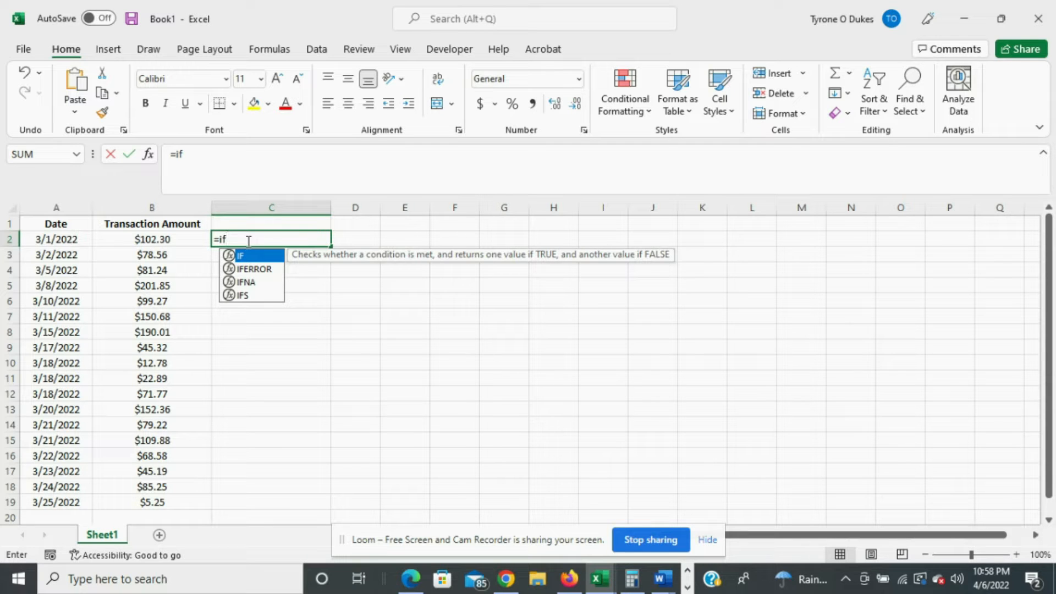
{"action": "type", "text": "("}
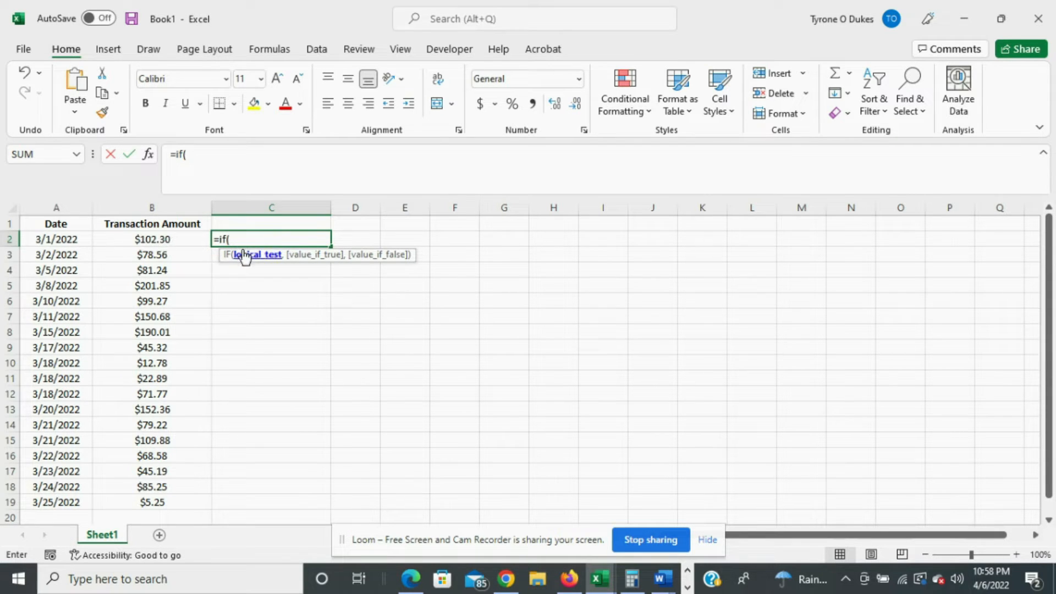
{"action": "type", "text": "b2"}
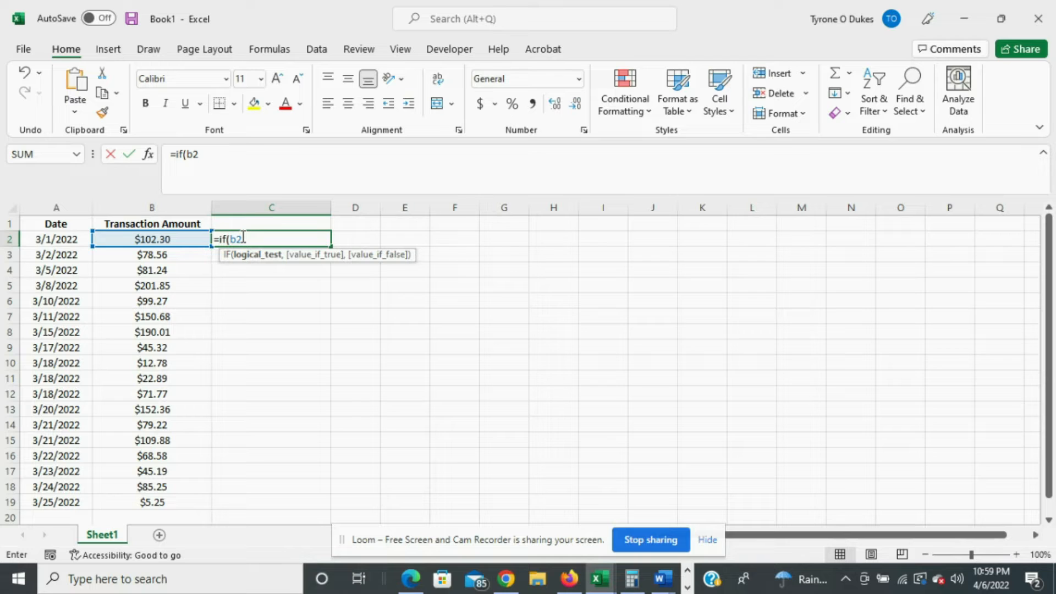
{"action": "type", "text": ">"}
{"action": "type", "text": "100"}
{"action": "type", "text": ","}
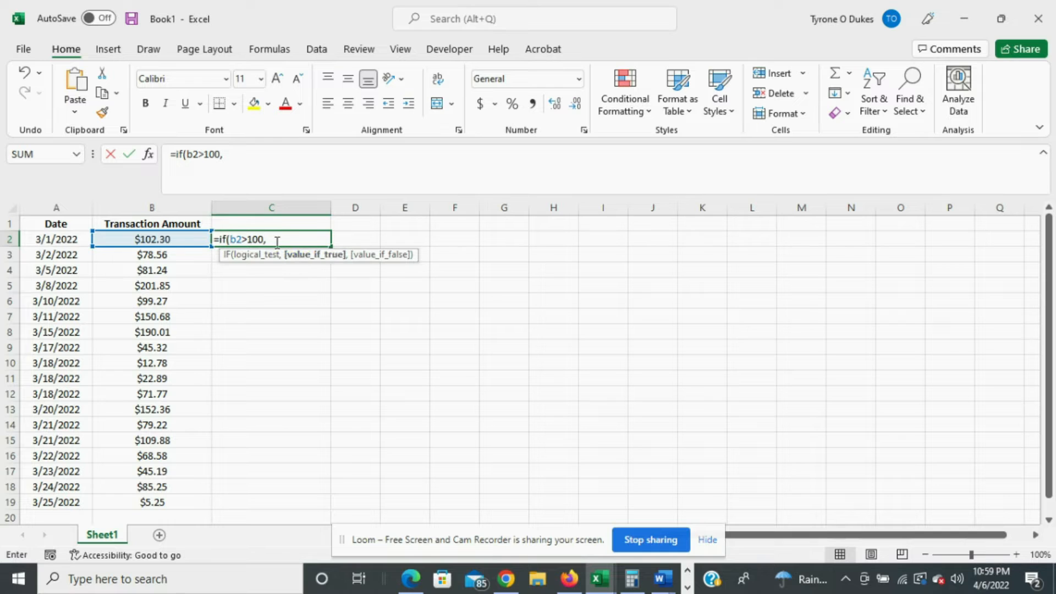
Add Overpayment! as the value if true and an empty string "" as the value if false in C2's formula
{"action": "type", "text": "O"}
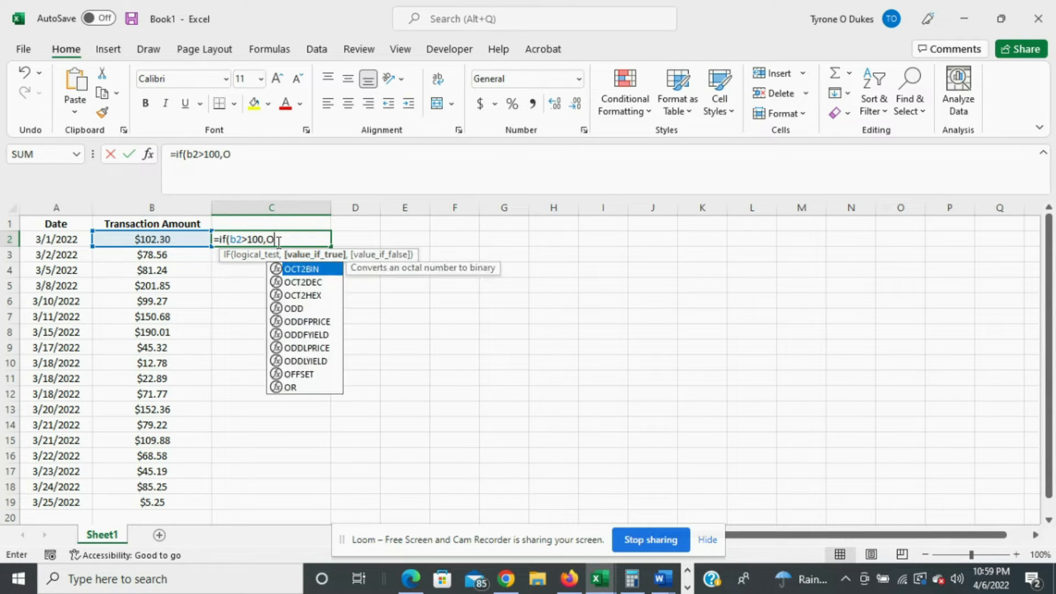
{"action": "type", "text": "verpayment"}
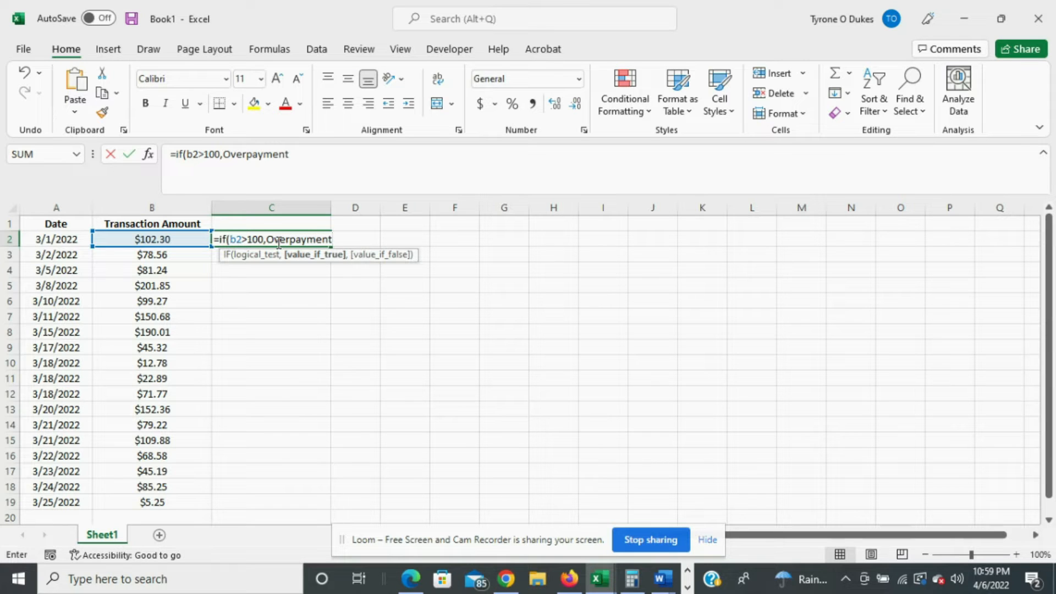
{"action": "type", "text": "!,"}
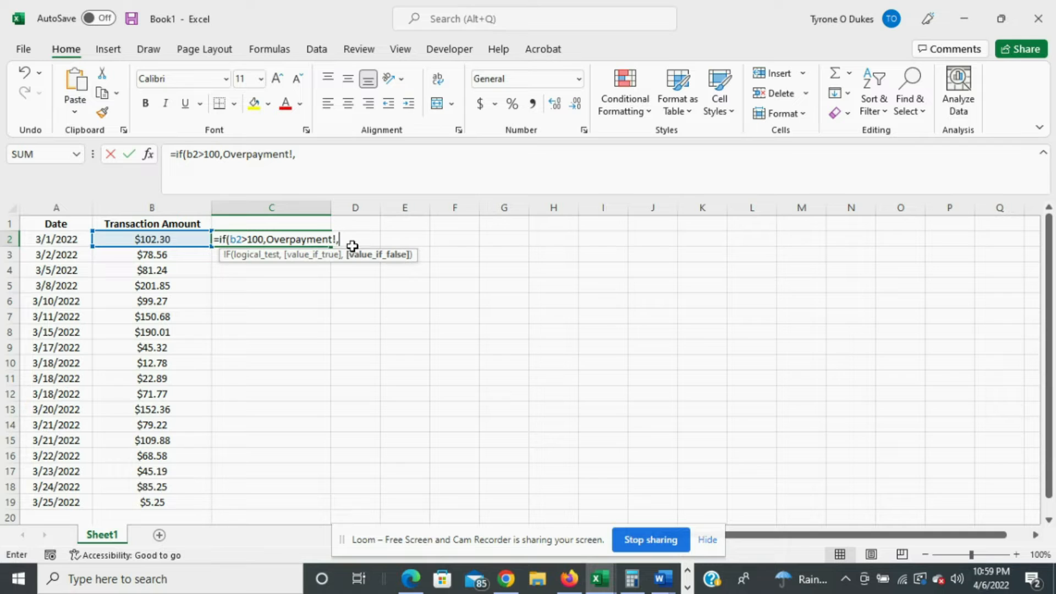
{"action": "type", "text": "\"\""}
Enclose Overpayment! in quotation marks and complete C2's formula as =IF(B2>100,"Overpayment!","")
{"action": "key", "text": "F2"}
{"action": "key", "text": "Left"}
{"action": "key", "text": "Left"}
{"action": "key", "text": "Left"}
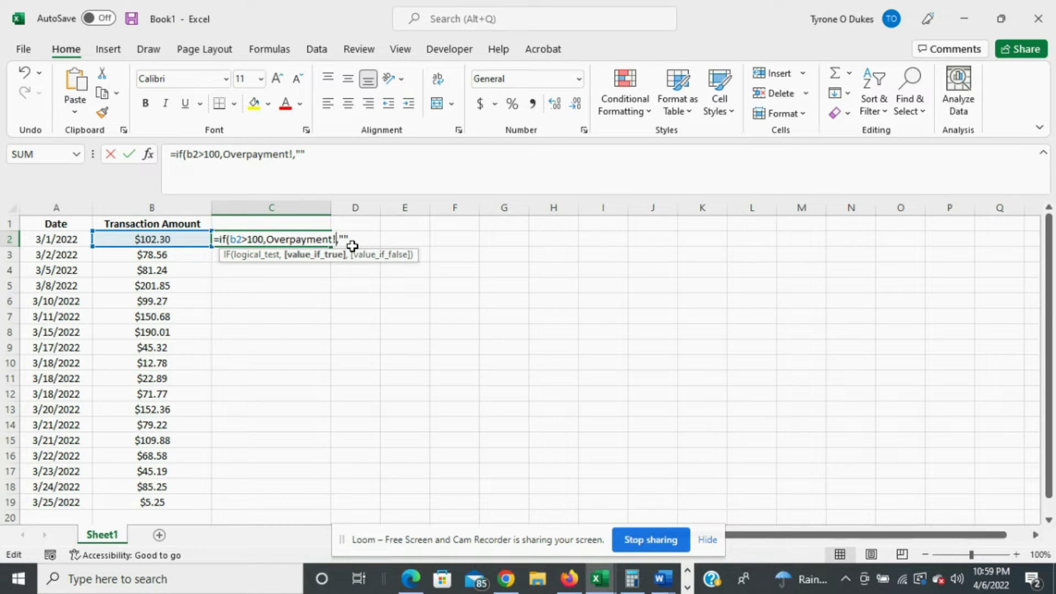
{"action": "key", "text": "Left"}
{"action": "key", "text": "Left"}
{"action": "key", "text": "Left"}
{"action": "key", "text": "Left"}
{"action": "key", "text": "Left"}
{"action": "key", "text": "Left"}
{"action": "key", "text": "Left"}
{"action": "key", "text": "Left"}
{"action": "key", "text": "Left"}
{"action": "type", "text": "\""}
{"action": "key", "text": "Right"}
{"action": "key", "text": "Right"}
{"action": "key", "text": "Right"}
{"action": "key", "text": "Right"}
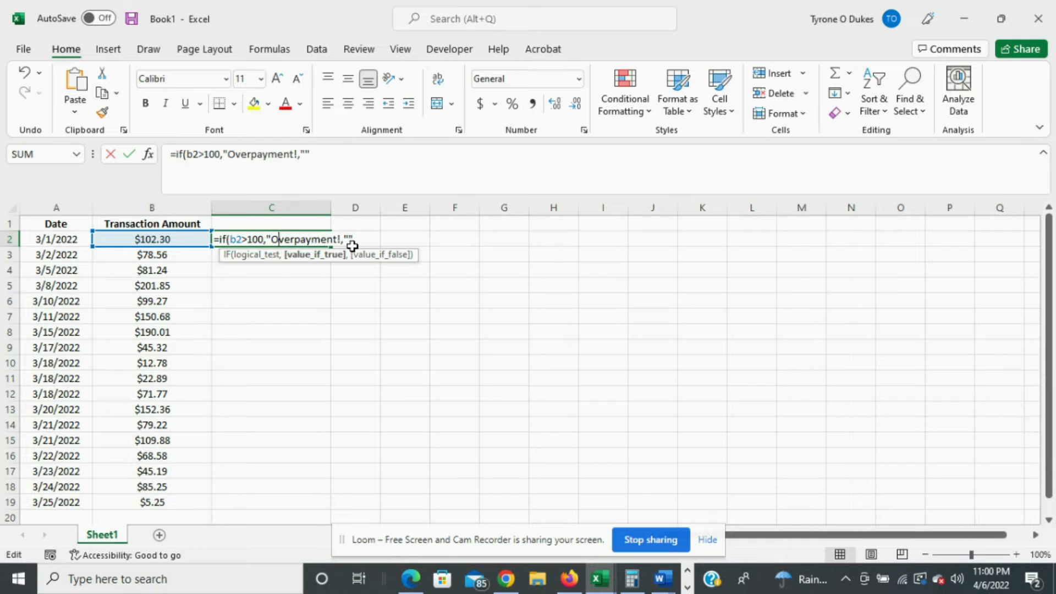
{"action": "key", "text": "Right"}
{"action": "key", "text": "Right"}
{"action": "key", "text": "Right"}
{"action": "key", "text": "Right"}
{"action": "key", "text": "Right"}
{"action": "key", "text": "Right"}
{"action": "type", "text": "\""}
{"action": "key", "text": "Right"}
{"action": "key", "text": "Right"}
{"action": "key", "text": "Right"}
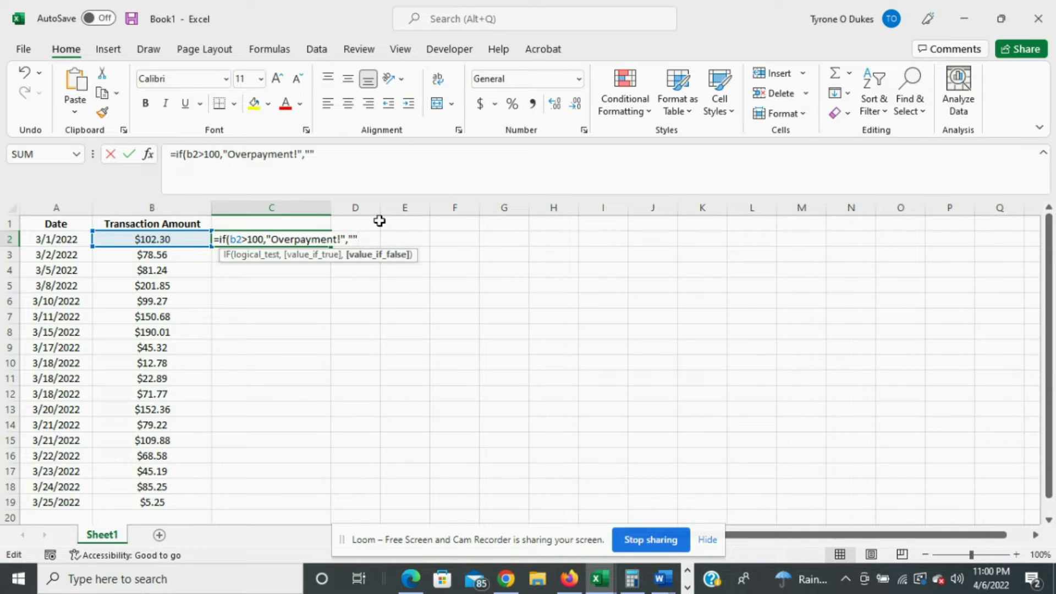
{"action": "type", "text": ")"}
{"action": "key", "text": "Return"}
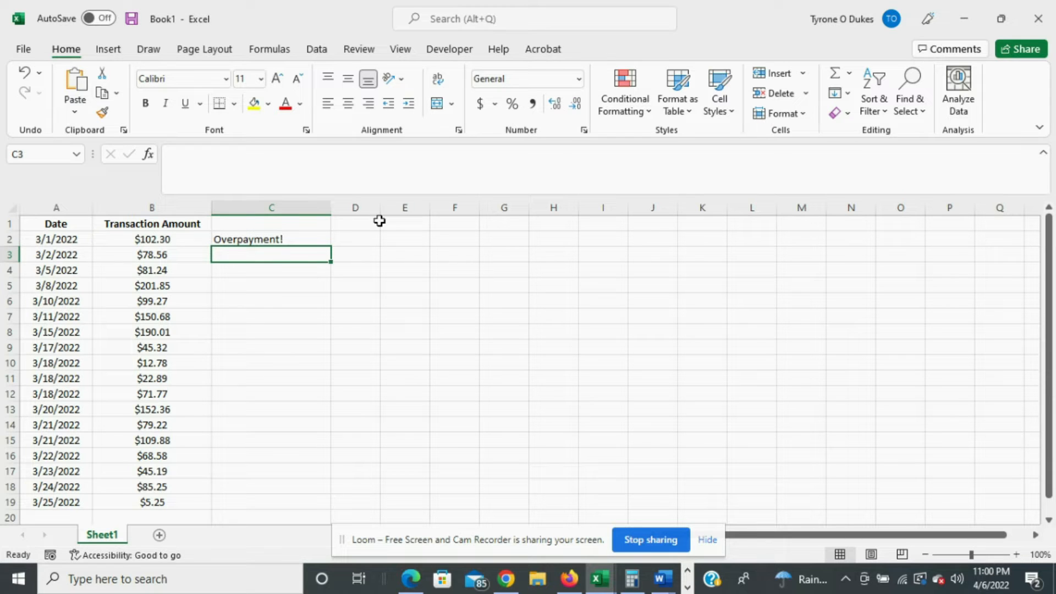
Test the IF formula in C2 by setting the transaction amount in B2 to 99
{"action": "left_click", "coordinate": [242, 241]}
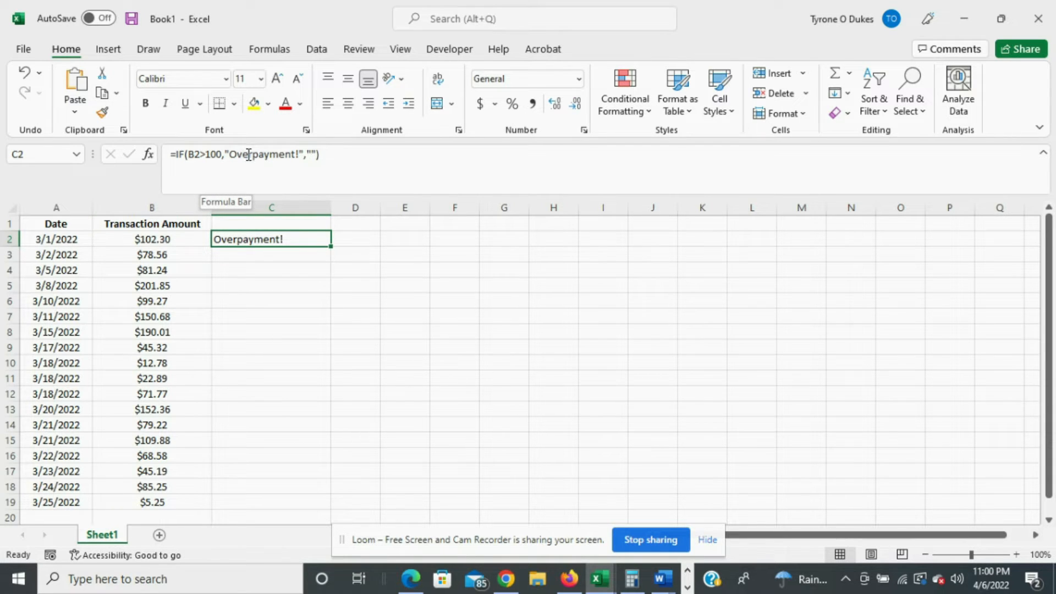
{"action": "left_click", "coordinate": [172, 238]}
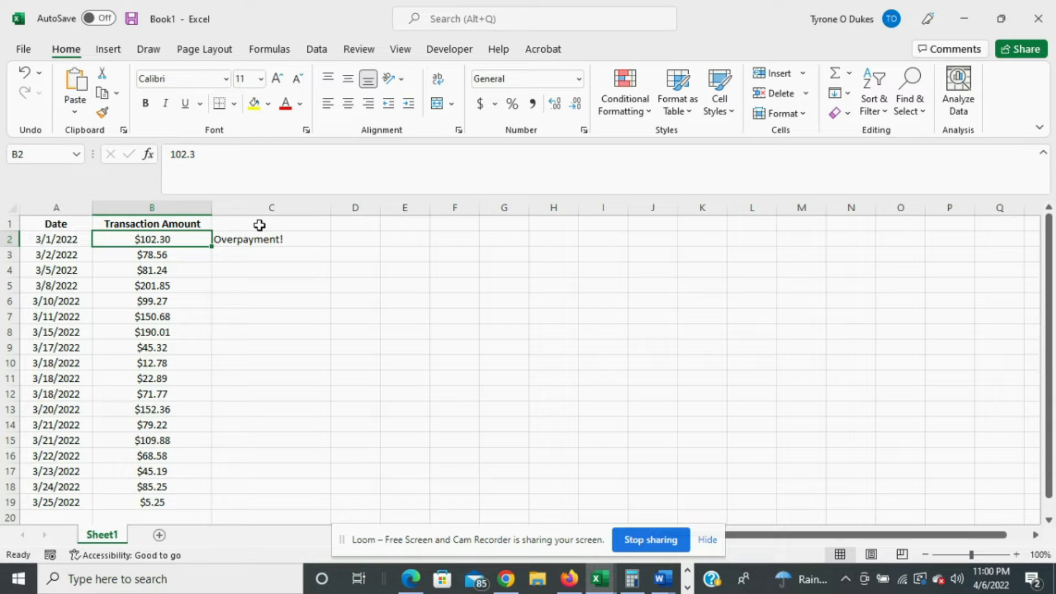
{"action": "type", "text": "99"}
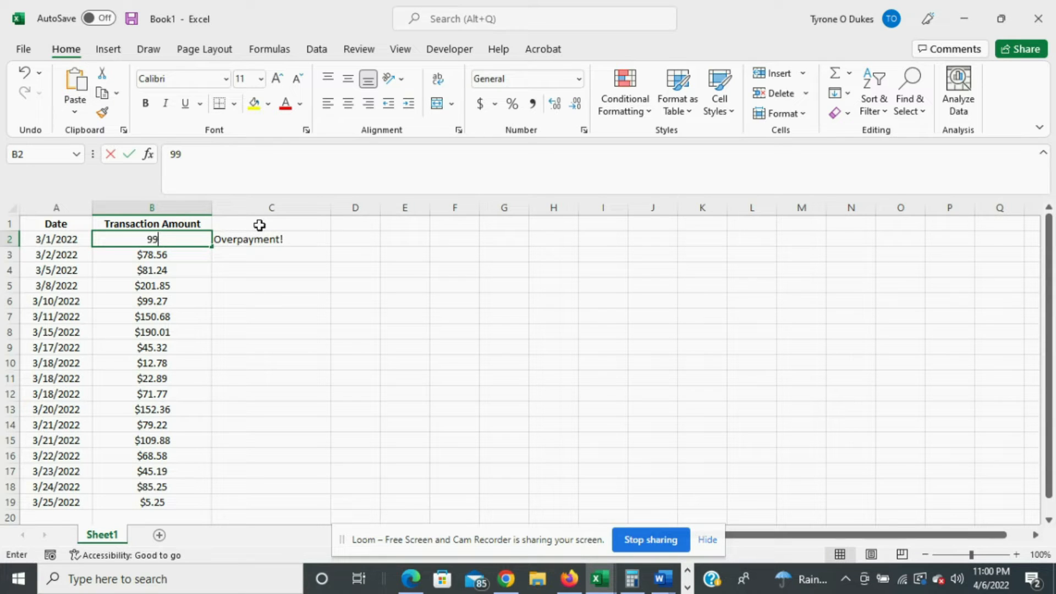
{"action": "key", "text": "Return"}
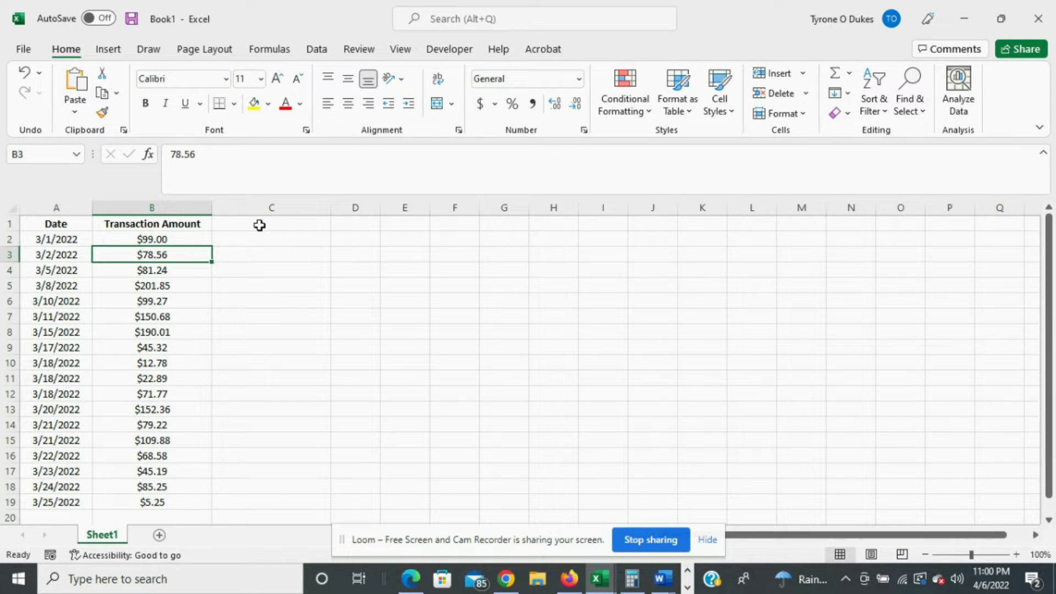
{"action": "key", "text": "Up"}
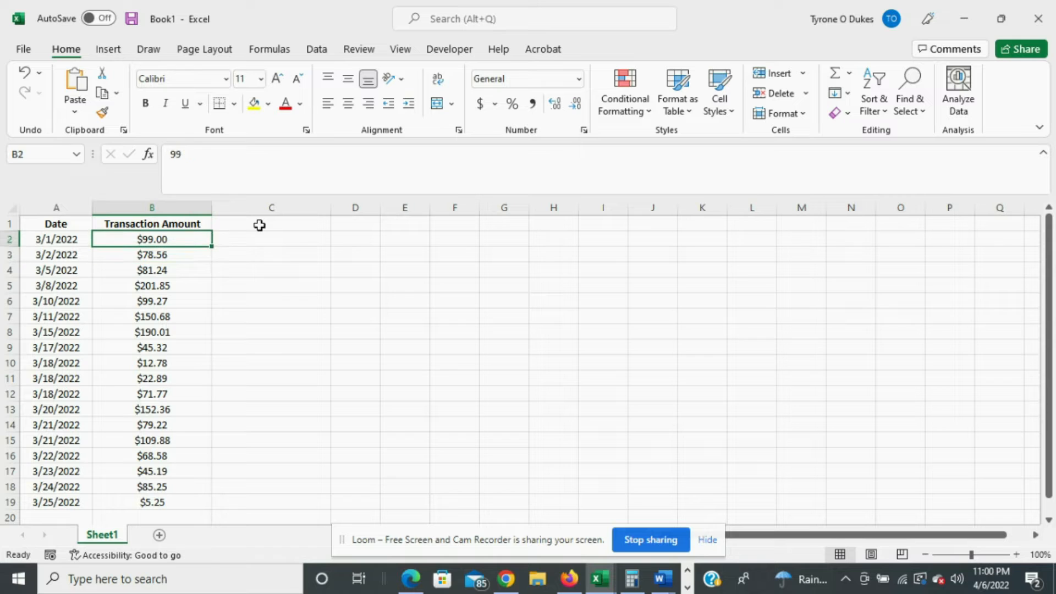
{"action": "left_click", "coordinate": [240, 239]}
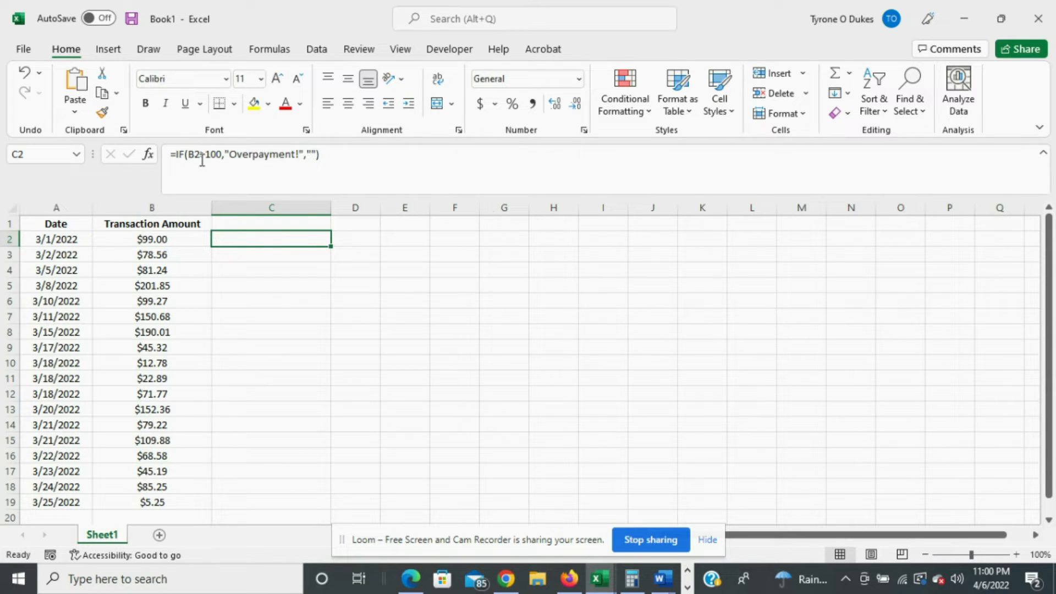
Set the transaction amount in B2 back to 102.30
{"action": "left_click", "coordinate": [160, 238]}
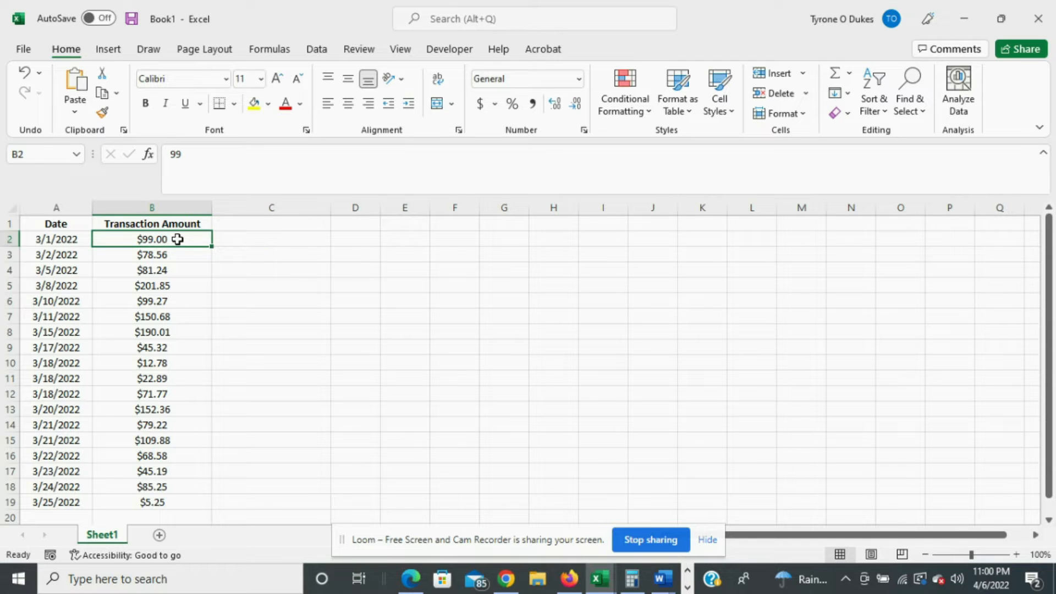
{"action": "type", "text": "102.30"}
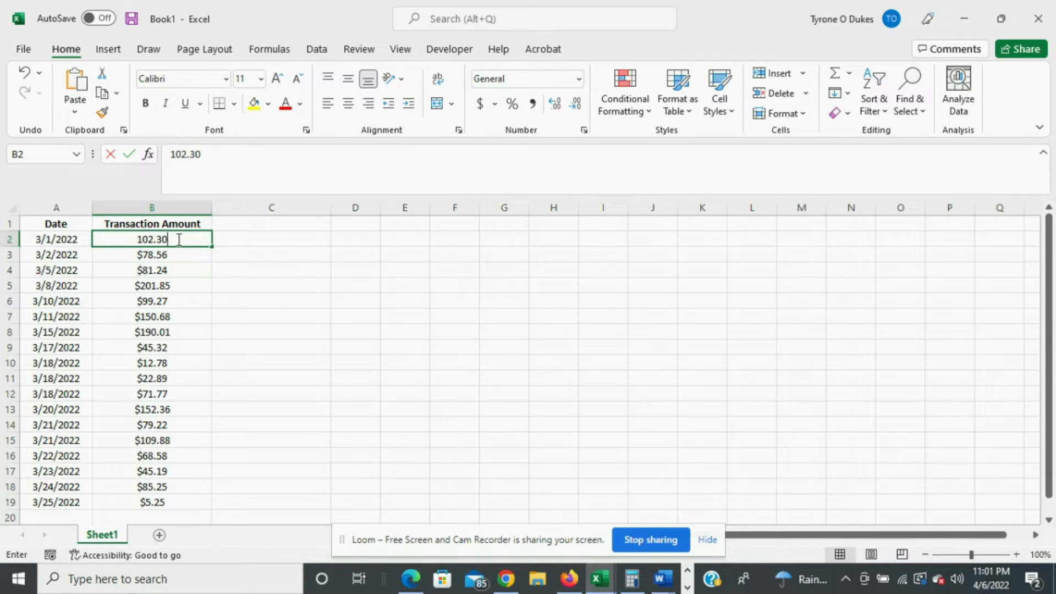
{"action": "key", "text": "Return"}
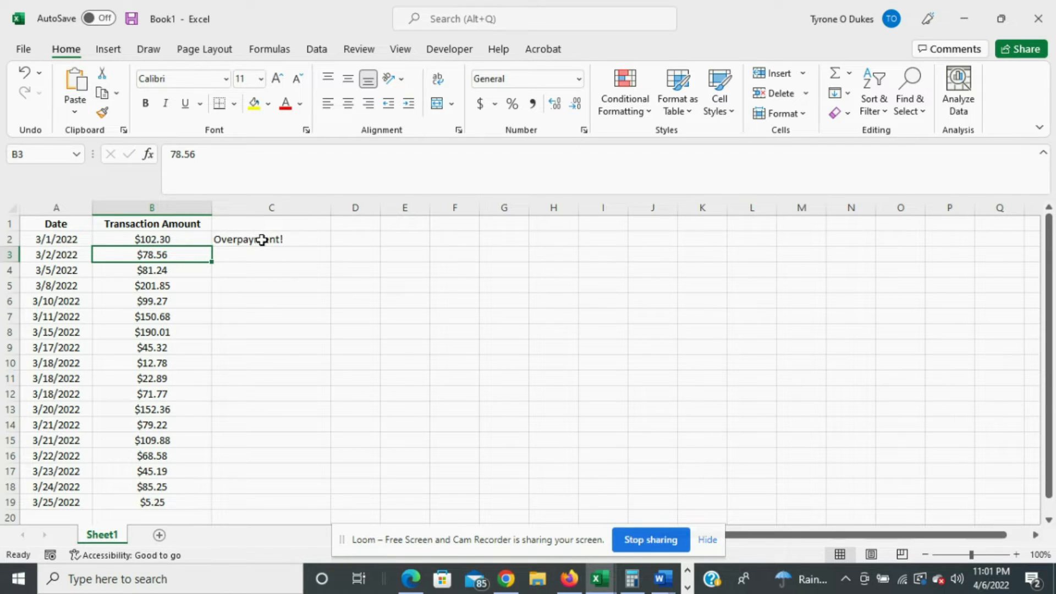
Replace the transaction amount in B2 with 99 again and check the formula cell C2
{"action": "left_click", "coordinate": [173, 238]}
{"action": "double_click", "coordinate": [175, 237]}
{"action": "key", "text": "BackSpace"}
{"action": "key", "text": "BackSpace"}
{"action": "key", "text": "BackSpace"}
{"action": "key", "text": "BackSpace"}
{"action": "key", "text": "BackSpace"}
{"action": "type", "text": "99"}
{"action": "key", "text": "Return"}
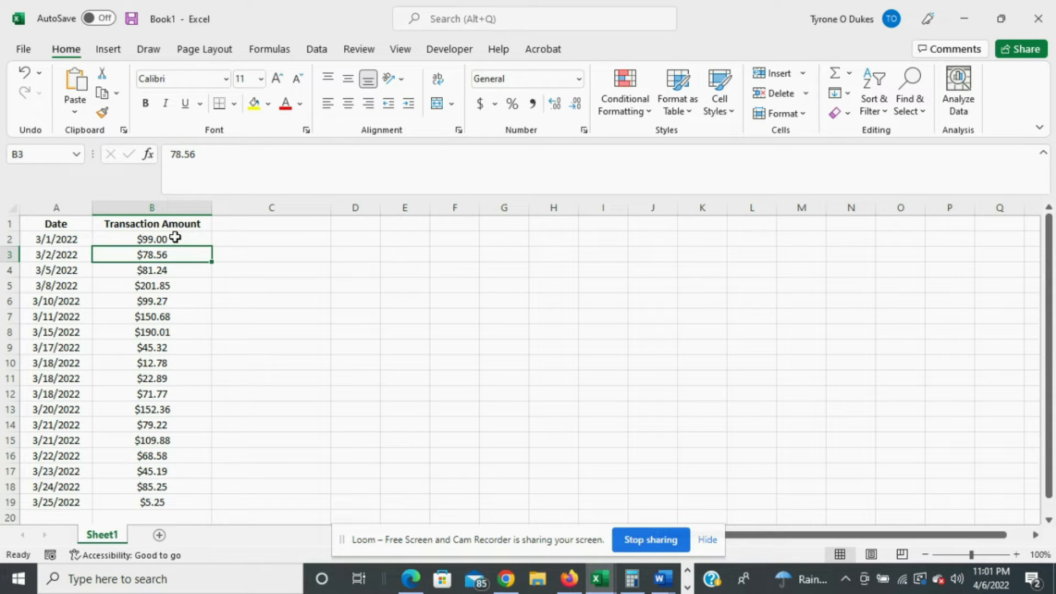
{"action": "key", "text": "Up"}
{"action": "key", "text": "Right"}
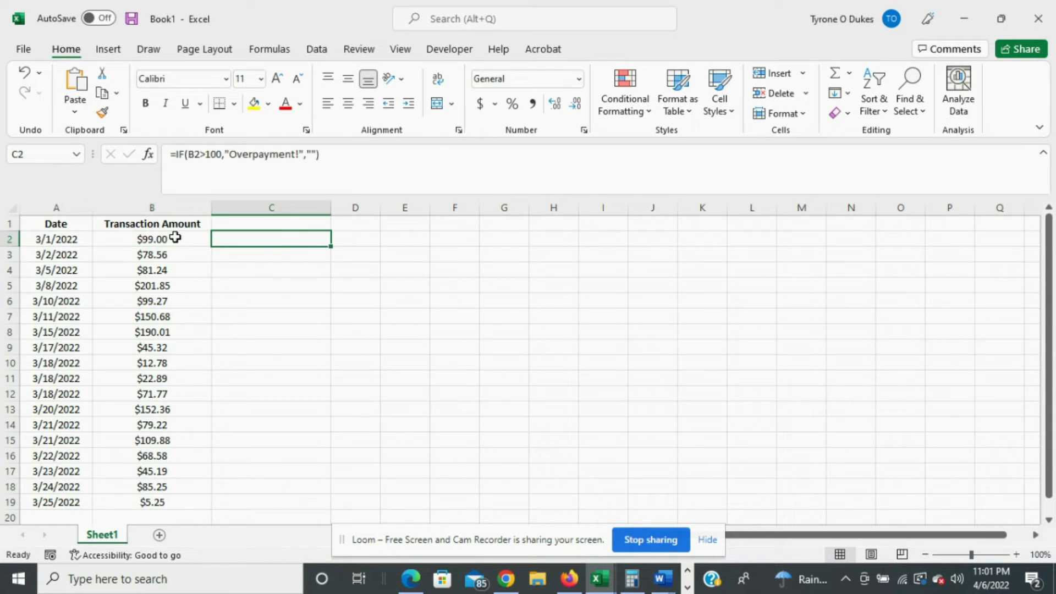
Restore the 3/1/2022 transaction amount in B2 to 102.30
{"action": "left_click", "coordinate": [175, 237]}
{"action": "type", "text": "102.30"}
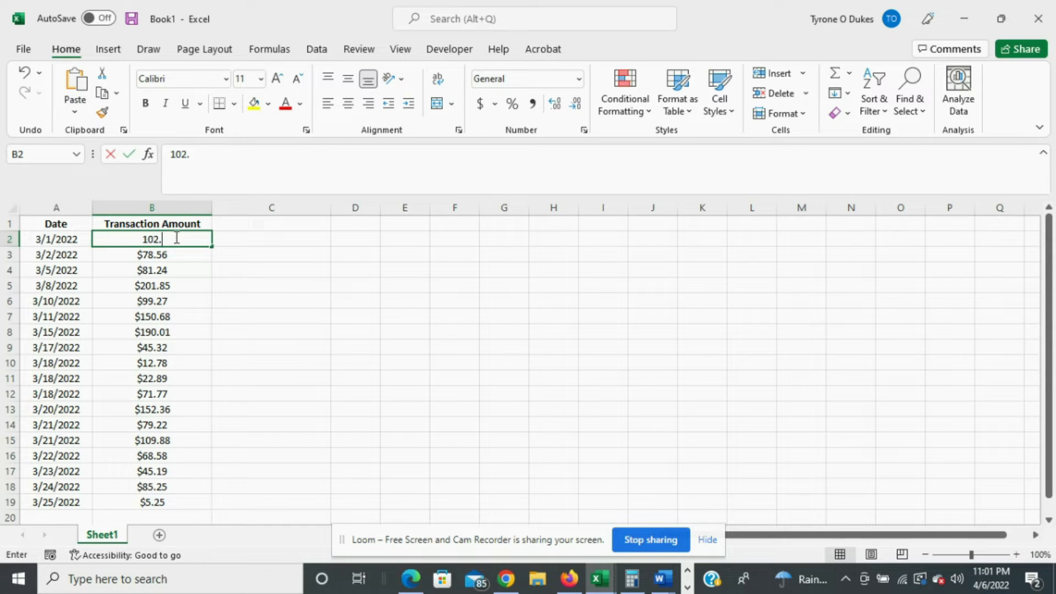
{"action": "key", "text": "Return"}
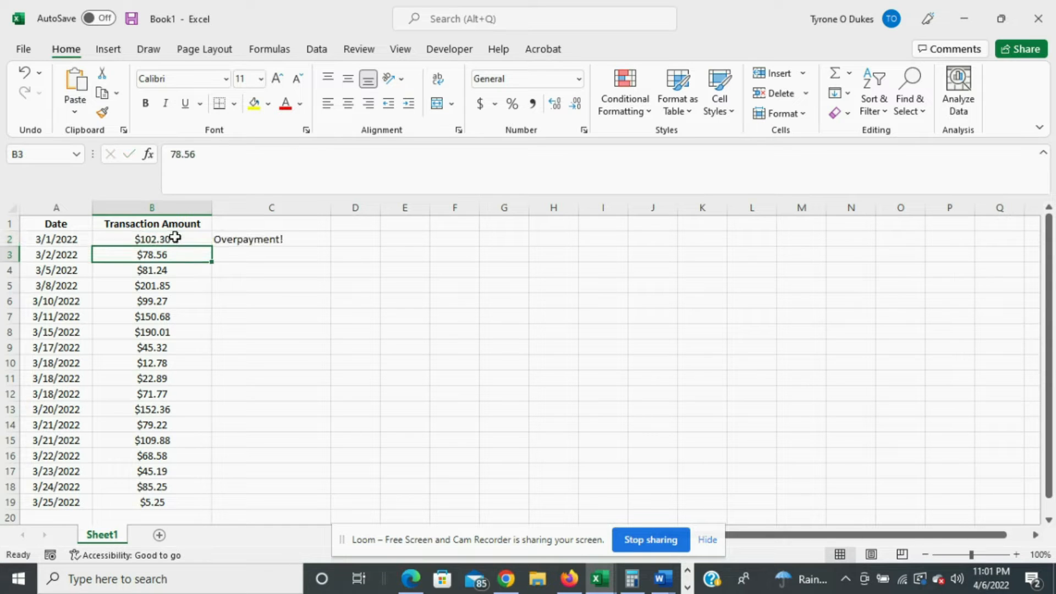
Change the value if false in C2's IF formula from an empty string to "Good job"
{"action": "left_click", "coordinate": [239, 241]}
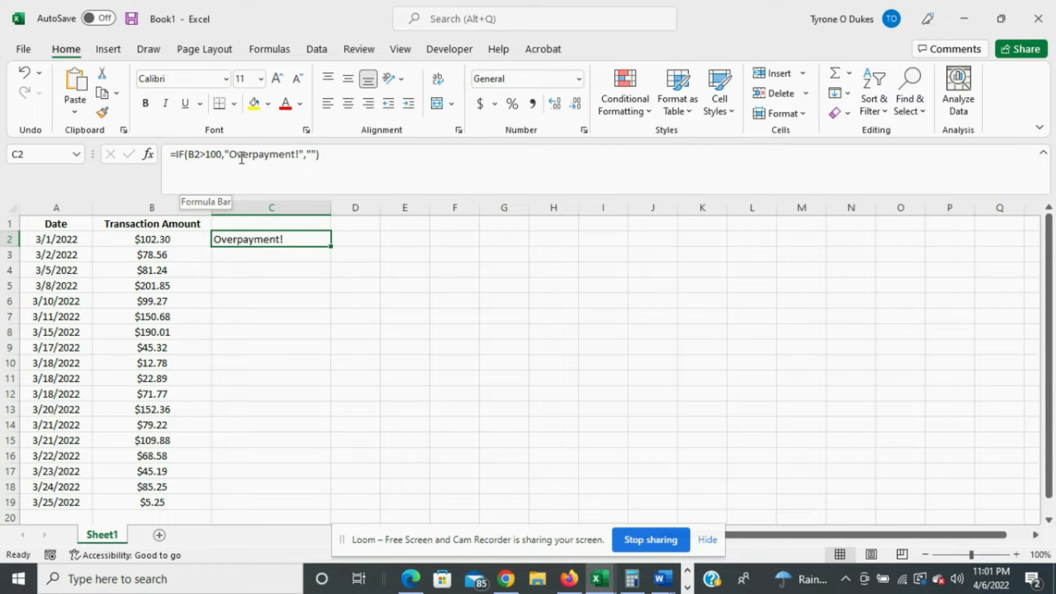
{"action": "left_click", "coordinate": [314, 154]}
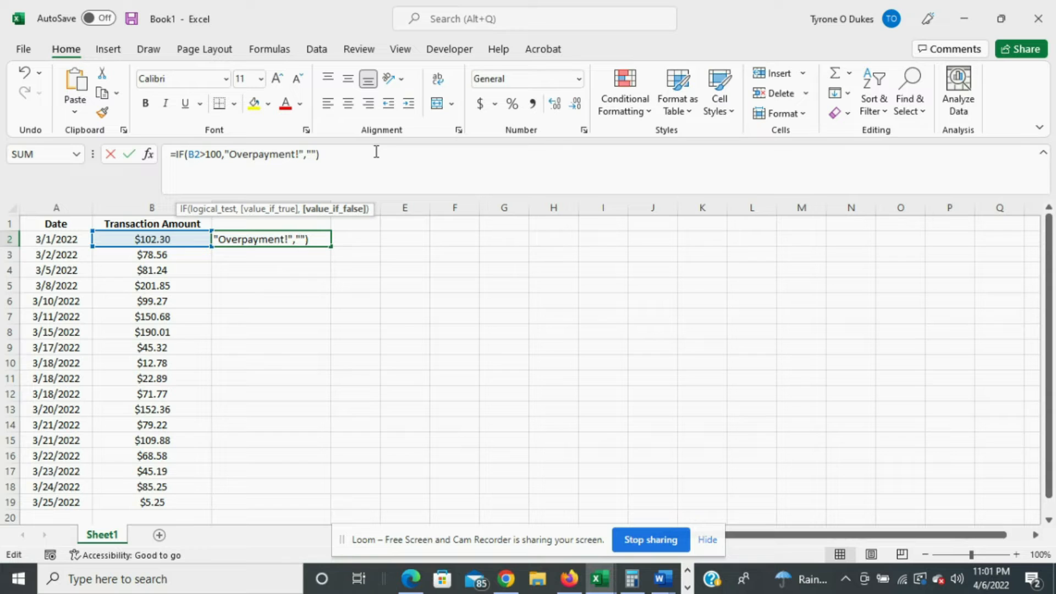
{"action": "type", "text": "Good job"}
{"action": "key", "text": "Return"}
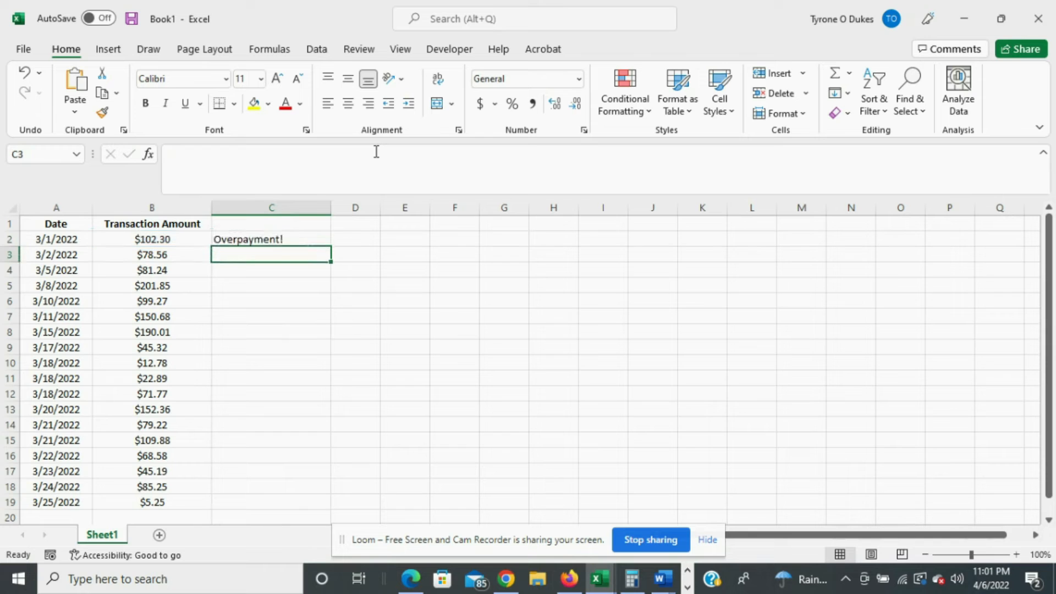
{"action": "left_click", "coordinate": [146, 238]}
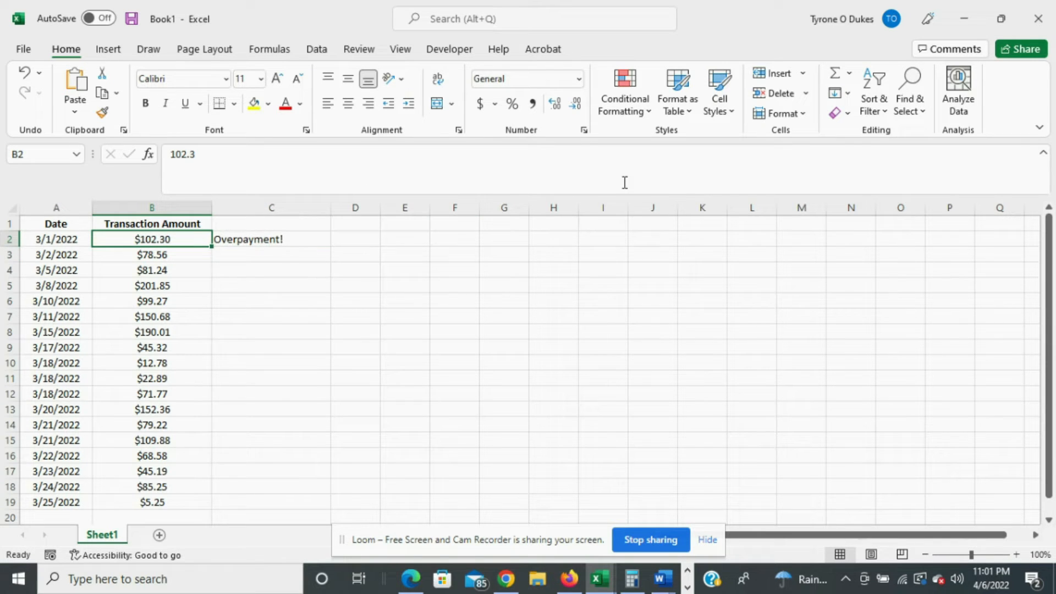
Set the 3/1/2022 transaction amount in B2 to 99 to test the formula's "Good job" result
{"action": "type", "text": "99"}
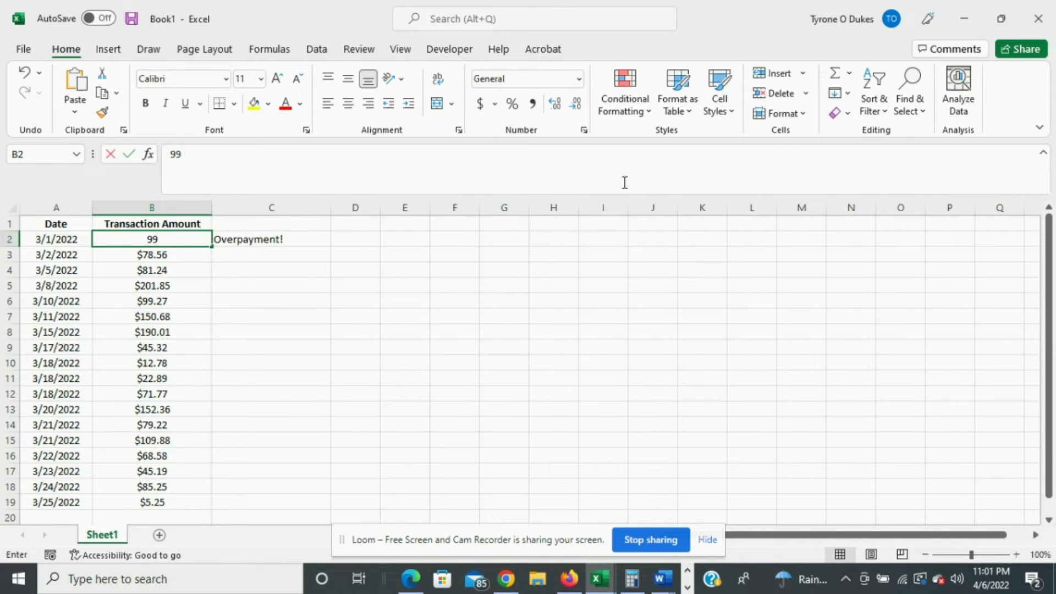
{"action": "key", "text": "Return"}
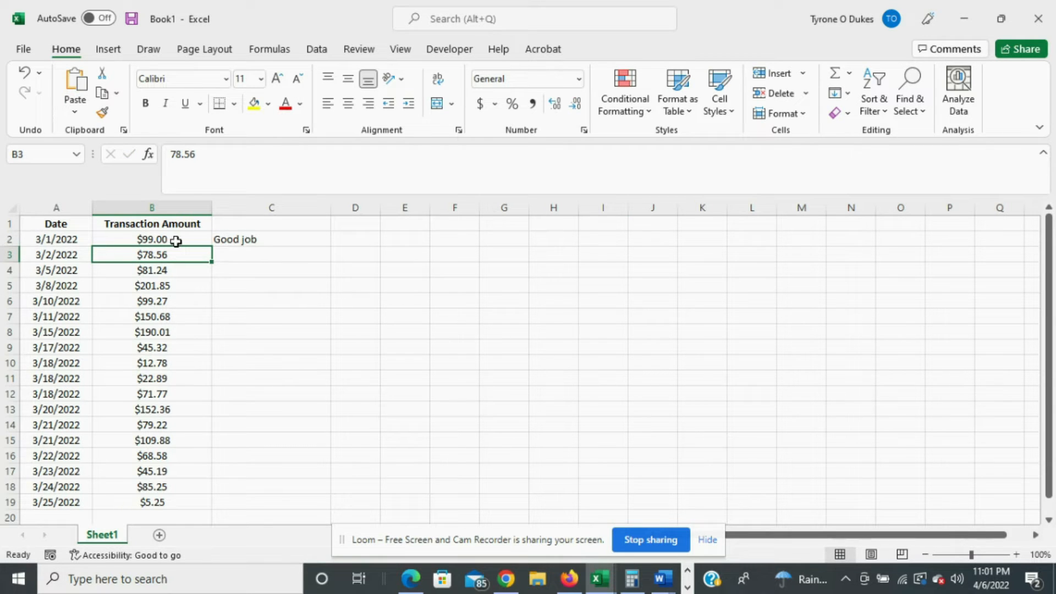
Change the value if false in C2's IF formula from "Good job" back to an empty string
{"action": "left_click", "coordinate": [248, 239]}
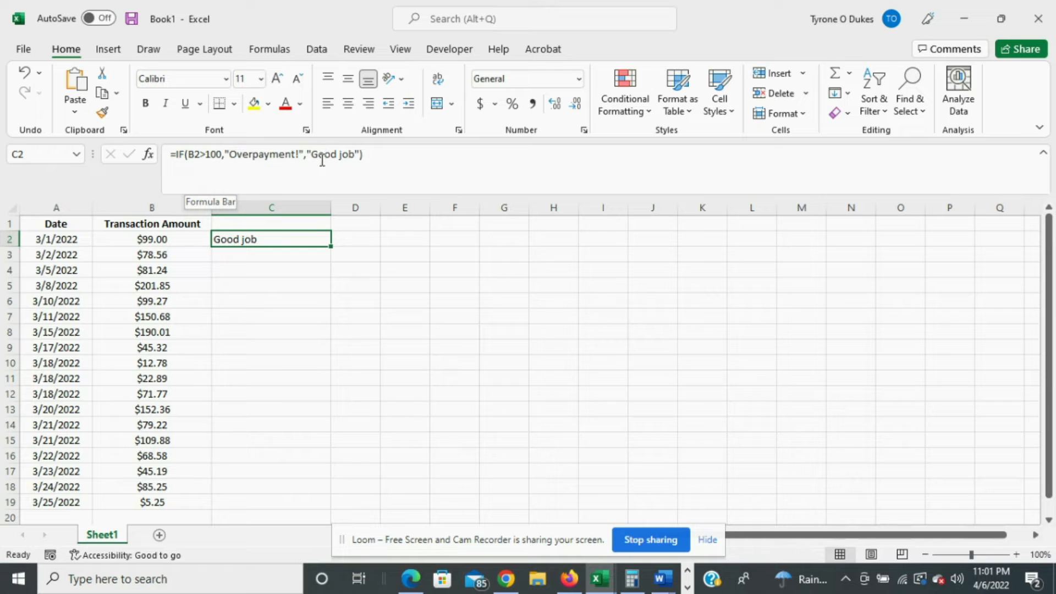
{"action": "left_click", "coordinate": [354, 156]}
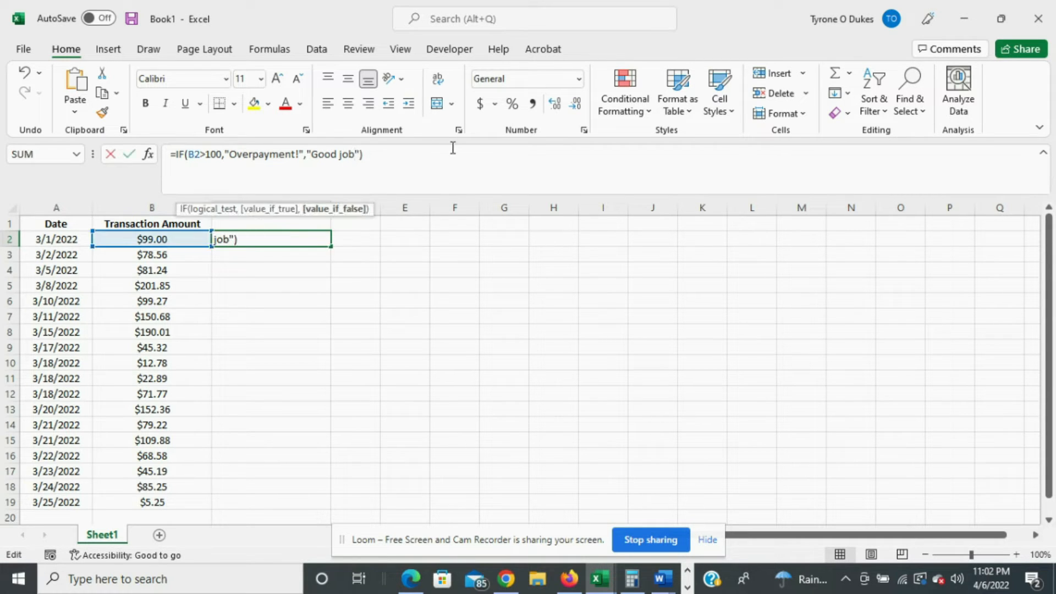
{"action": "key", "text": "BackSpace"}
{"action": "key", "text": "BackSpace"}
{"action": "key", "text": "BackSpace"}
{"action": "key", "text": "BackSpace"}
{"action": "key", "text": "BackSpace"}
{"action": "key", "text": "BackSpace"}
{"action": "key", "text": "BackSpace"}
{"action": "key", "text": "BackSpace"}
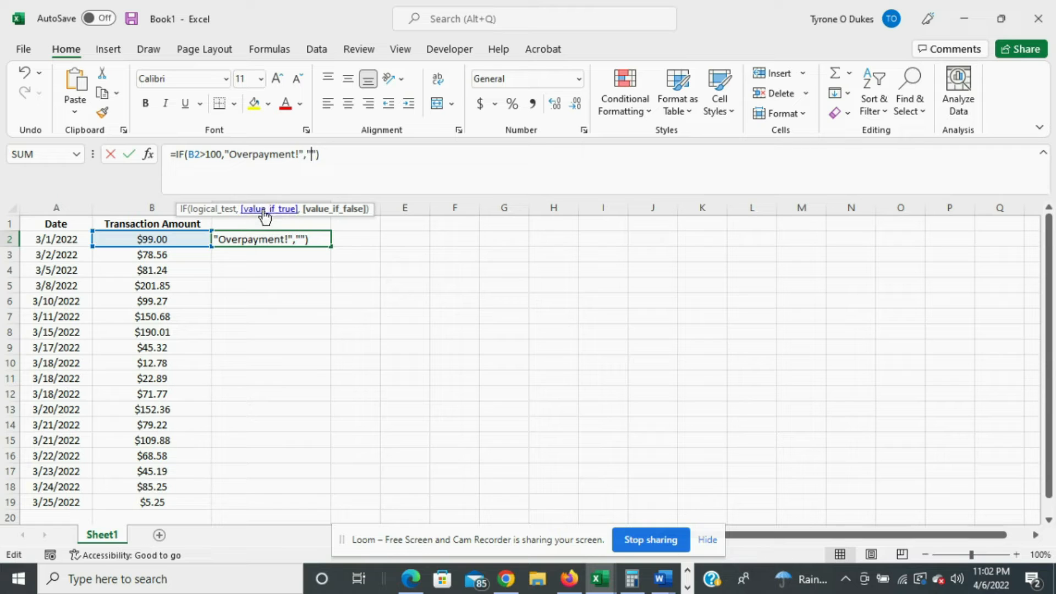
{"action": "left_click", "coordinate": [332, 153]}
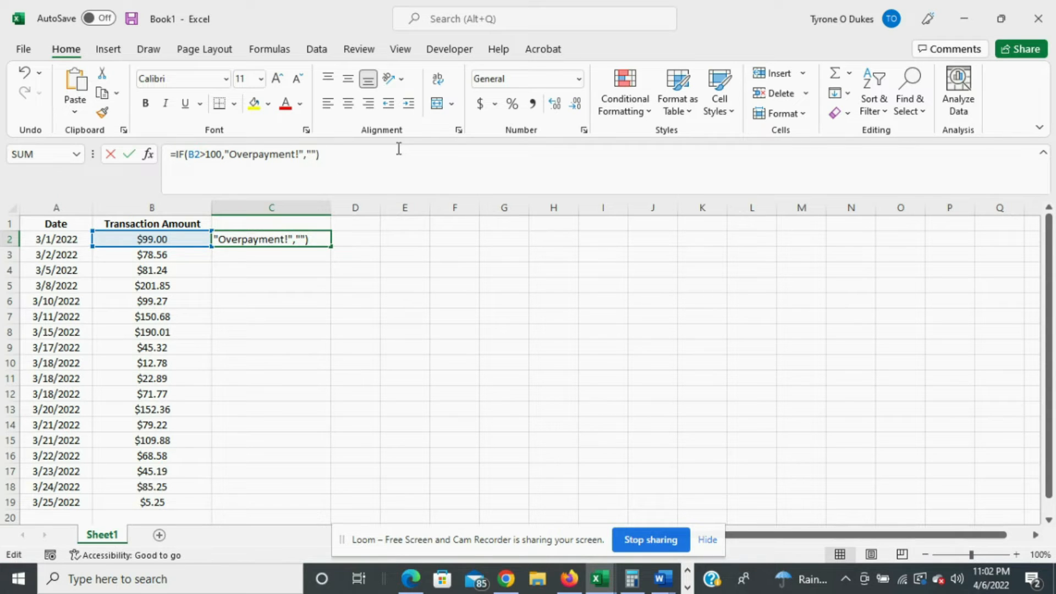
{"action": "key", "text": "ctrl+Return"}
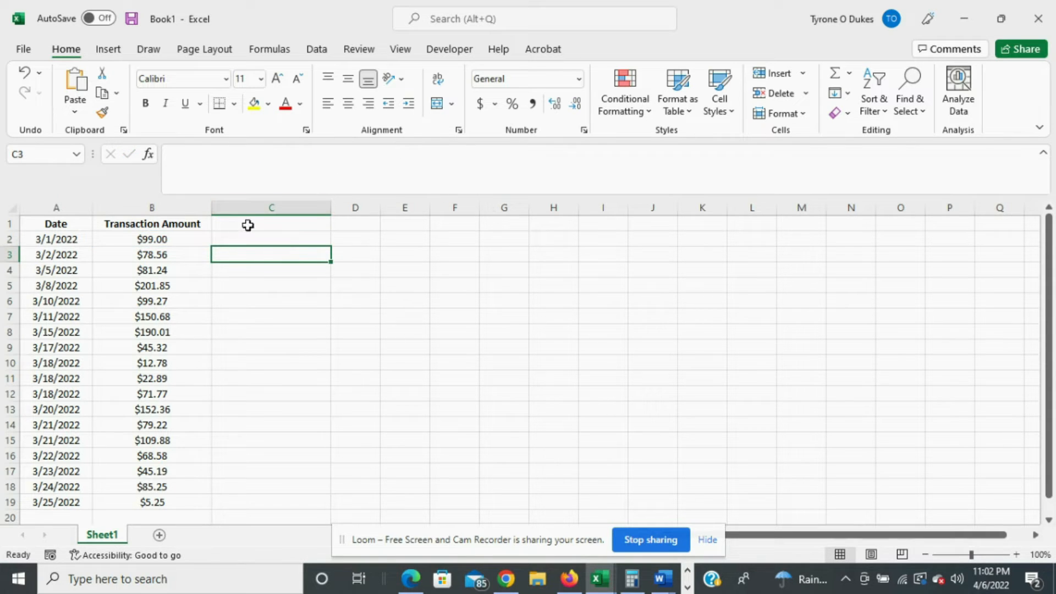
Set the transaction amount in B2 to 102.30
{"action": "left_click", "coordinate": [165, 239]}
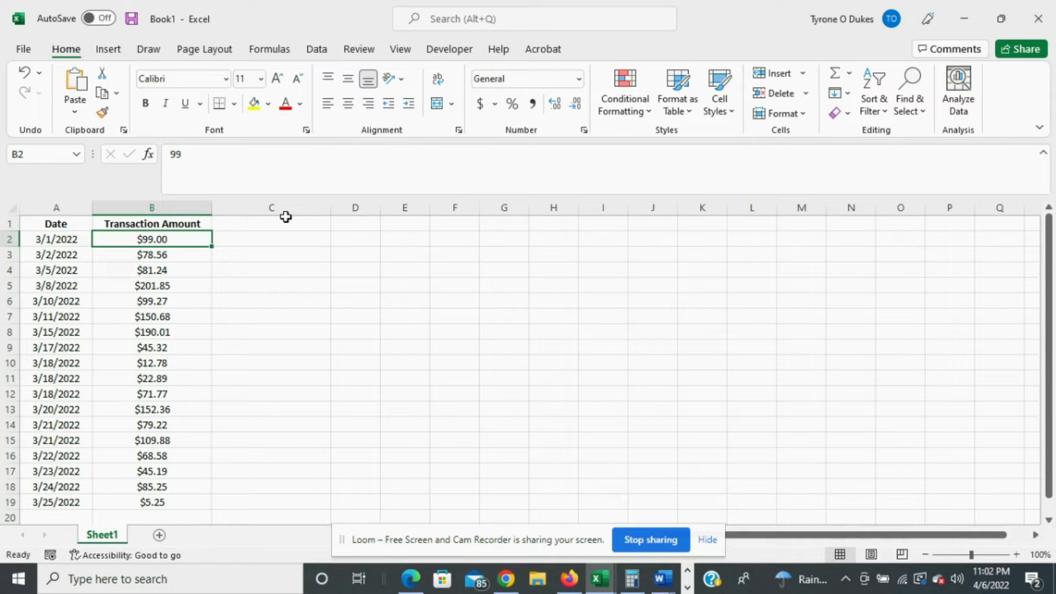
{"action": "type", "text": "102.30"}
{"action": "key", "text": "Return"}
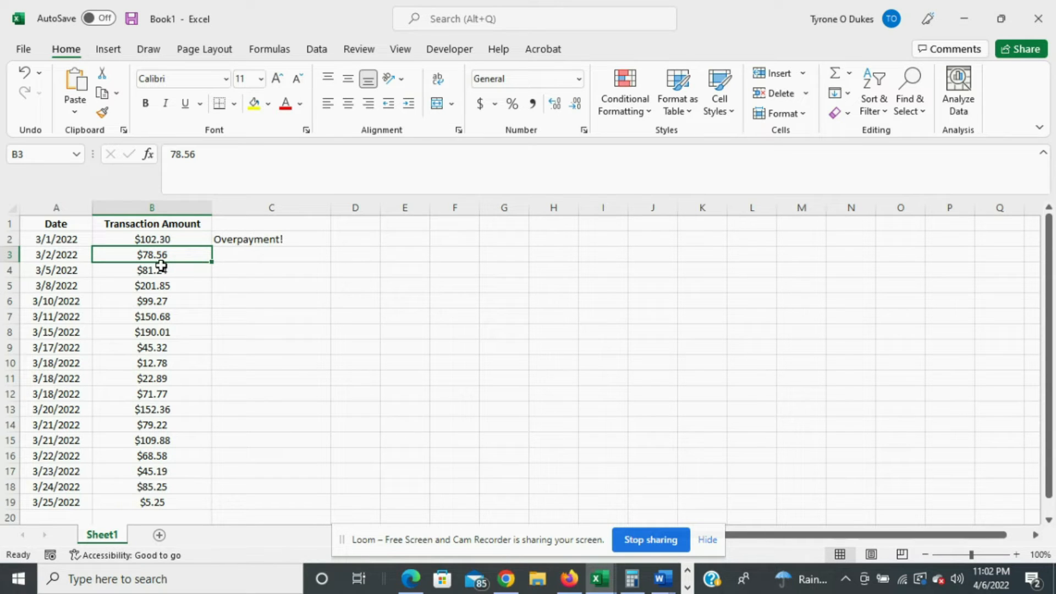
Look over the cells of column C below the first result and return to the IF formula in C2
{"action": "left_click", "coordinate": [228, 254]}
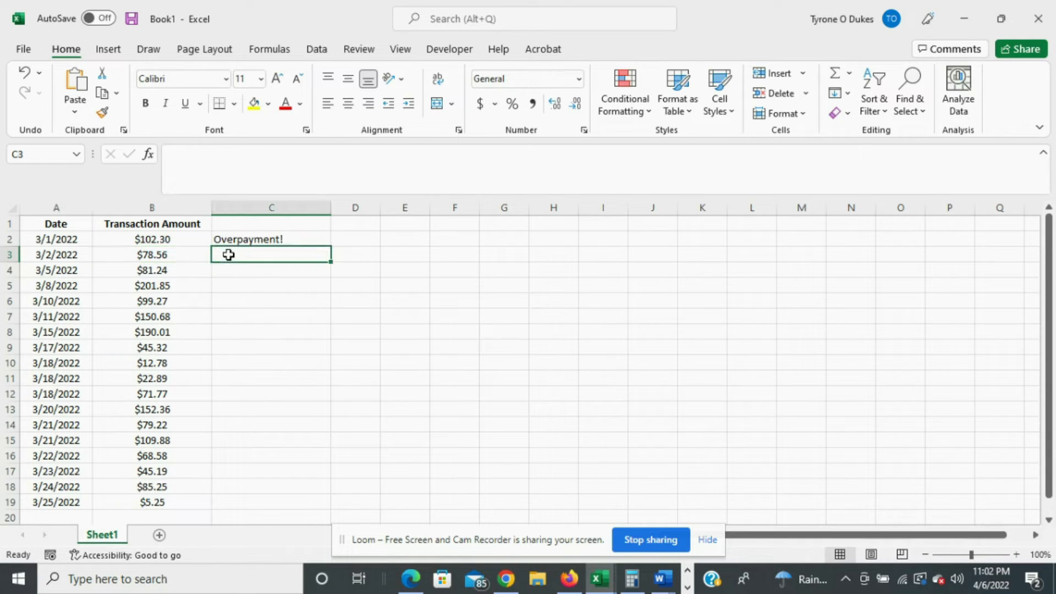
{"action": "key", "text": "Down"}
{"action": "key", "text": "Down"}
{"action": "key", "text": "Down"}
{"action": "key", "text": "Down"}
{"action": "key", "text": "Down"}
{"action": "key", "text": "Down"}
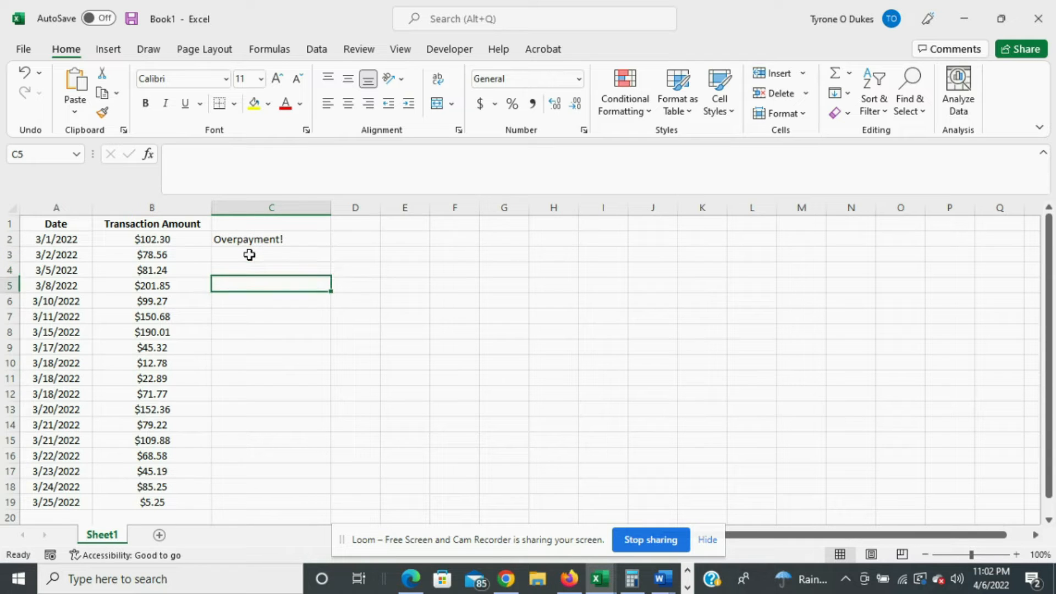
{"action": "key", "text": "Up"}
{"action": "key", "text": "Up"}
{"action": "key", "text": "Up"}
{"action": "key", "text": "Up"}
{"action": "key", "text": "Up"}
{"action": "key", "text": "Up"}
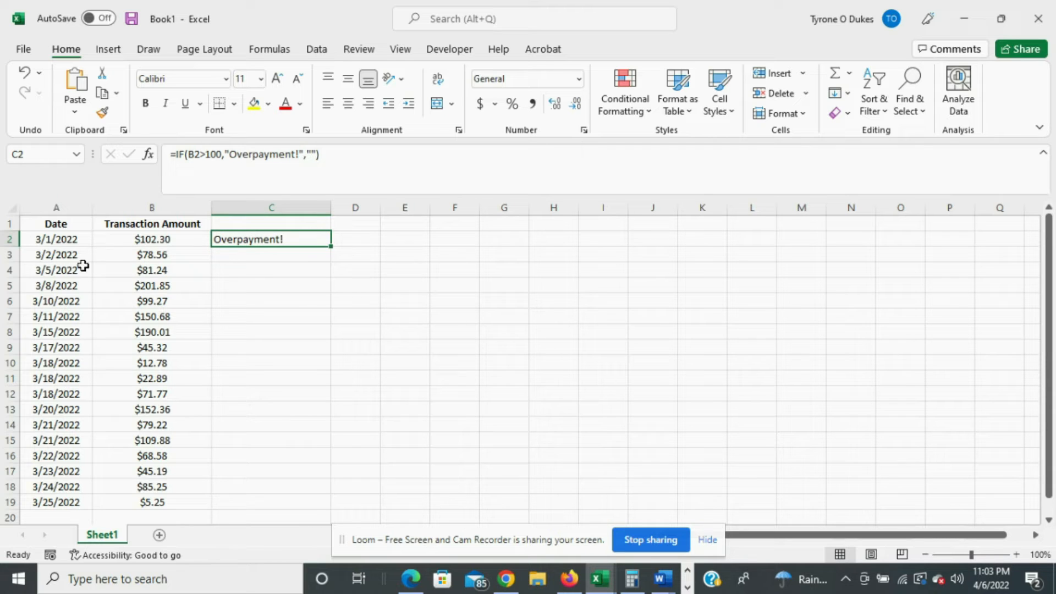
Copy the IF formula from C2 and paste only the formula into C3
{"action": "right_click", "coordinate": [241, 240]}
{"action": "left_click", "coordinate": [275, 159]}
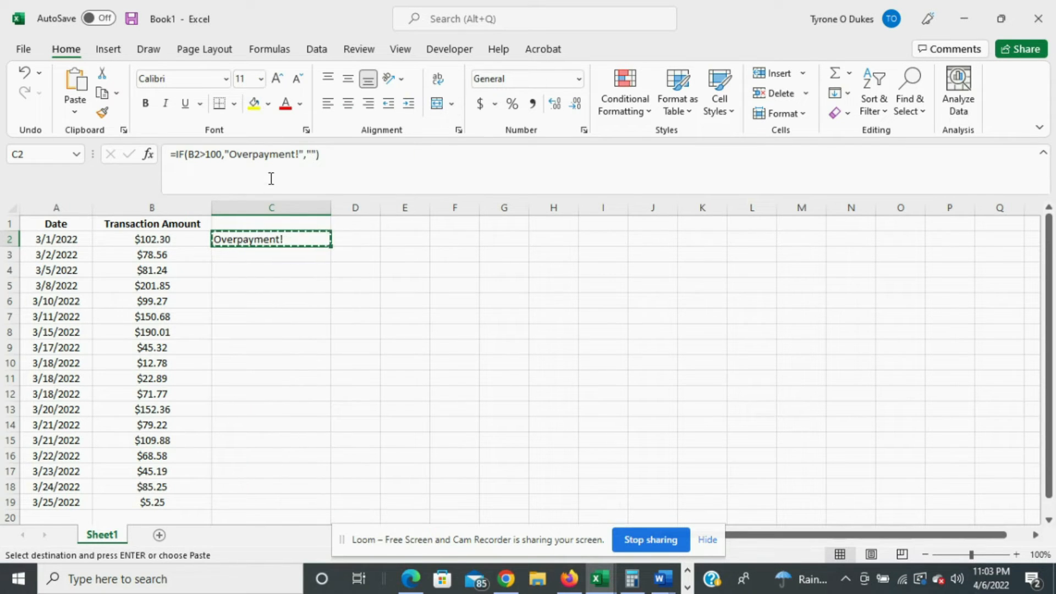
{"action": "left_click", "coordinate": [219, 251]}
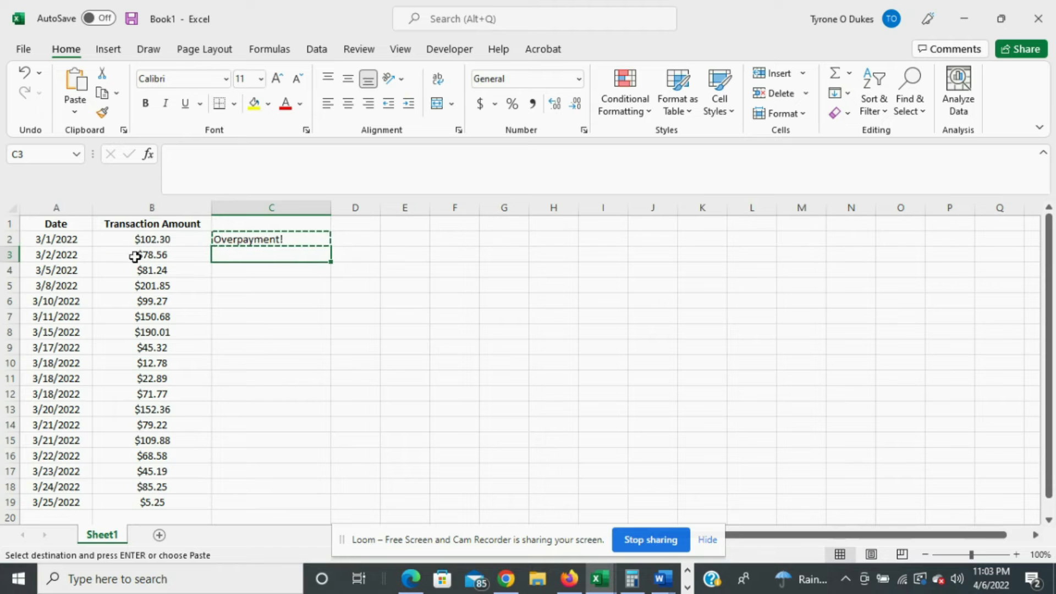
{"action": "right_click", "coordinate": [247, 254]}
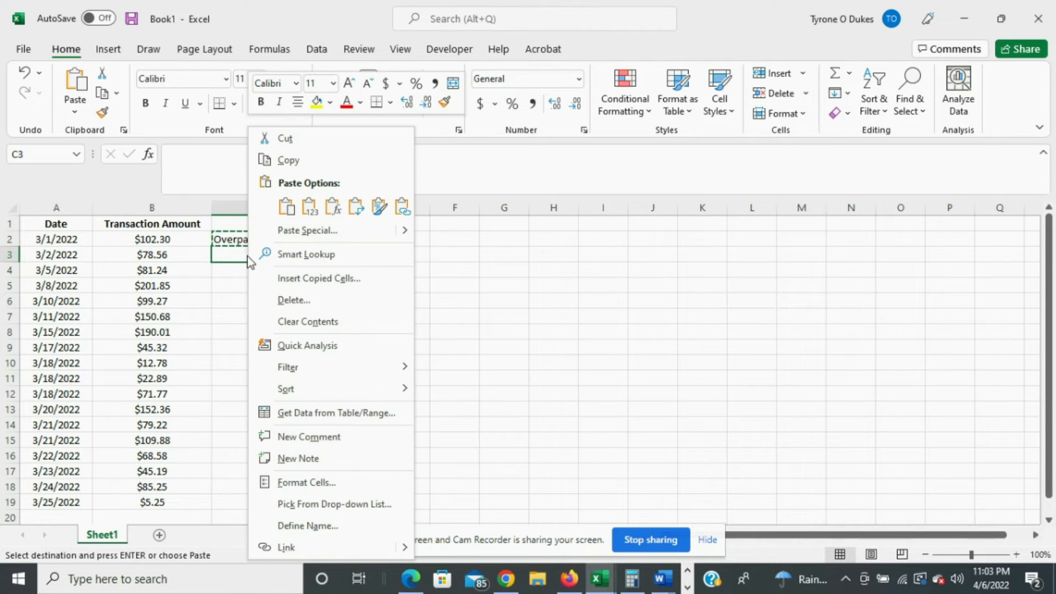
{"action": "left_click", "coordinate": [338, 213]}
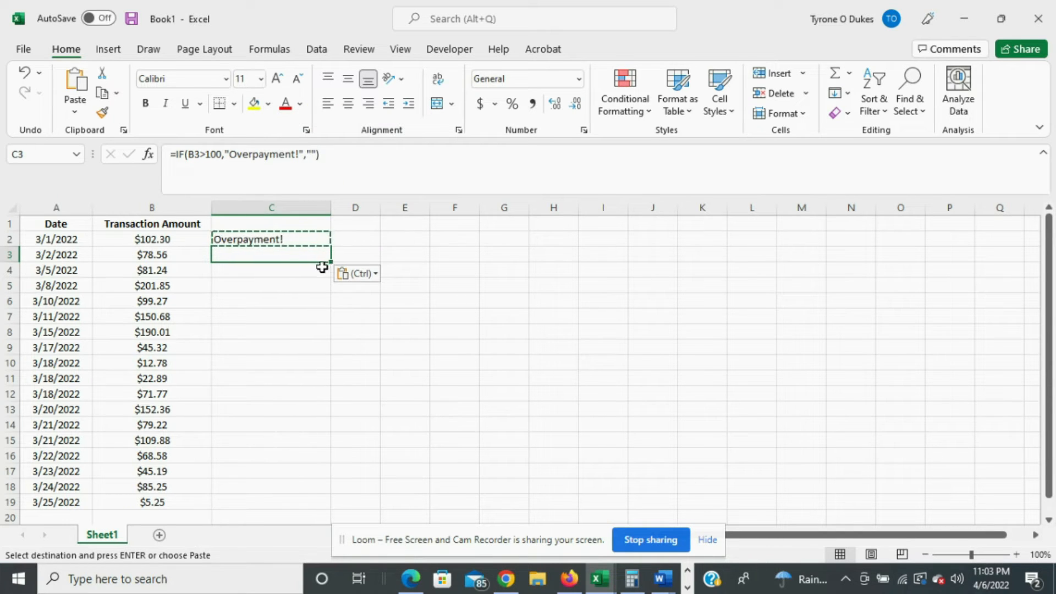
Examine the cell reference in the pasted IF formula in C3
{"action": "left_click", "coordinate": [379, 154]}
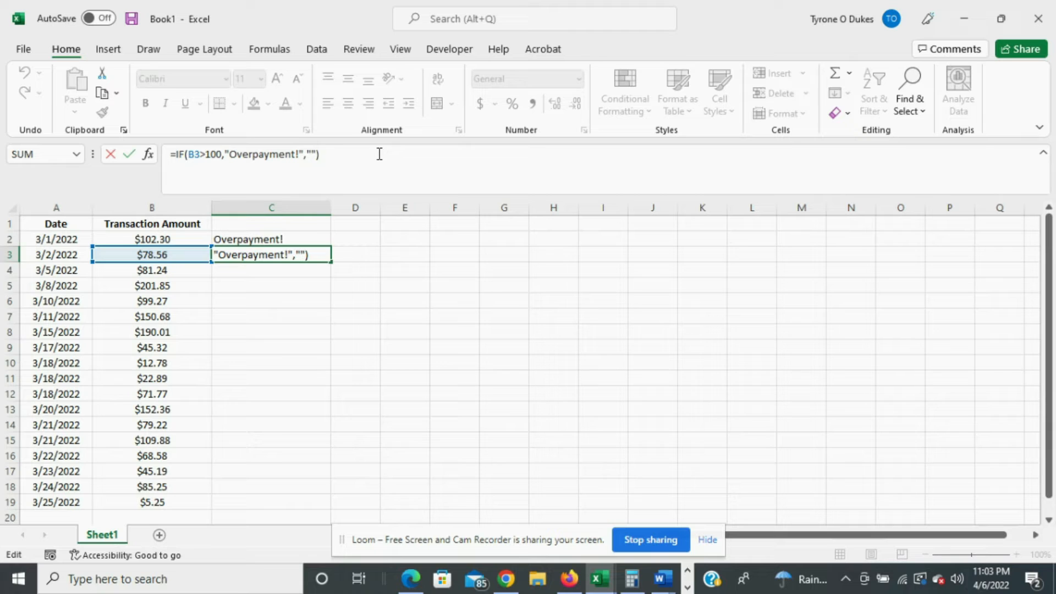
{"action": "key", "text": "Return"}
{"action": "left_click", "coordinate": [270, 251]}
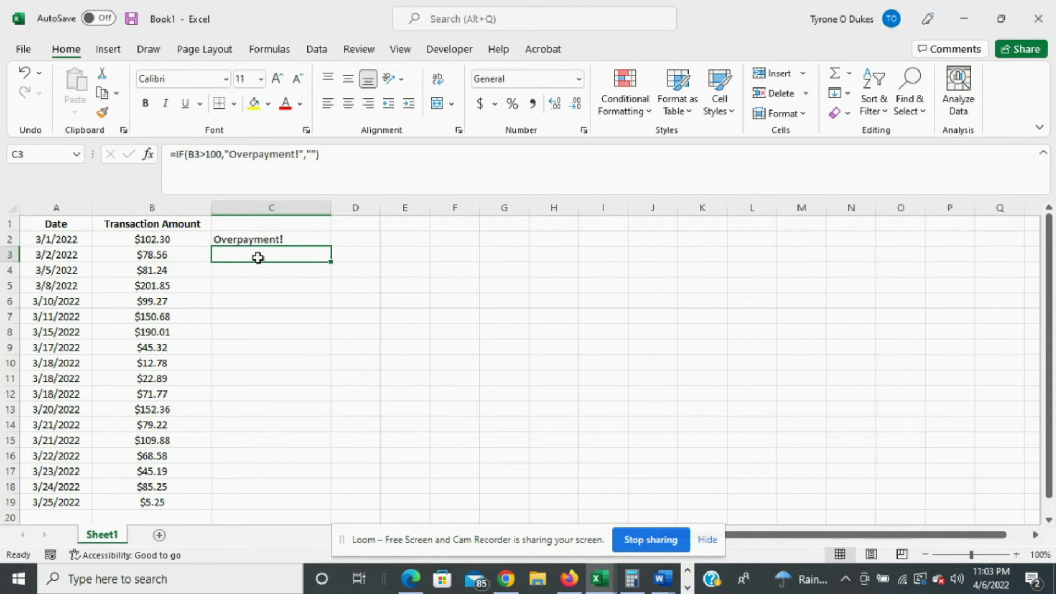
Copy C2 and paste only its IF formula into C3 through C19, down to the 3/25/2022 transaction
{"action": "left_click", "coordinate": [260, 240]}
{"action": "right_click", "coordinate": [260, 239]}
{"action": "left_click", "coordinate": [301, 160]}
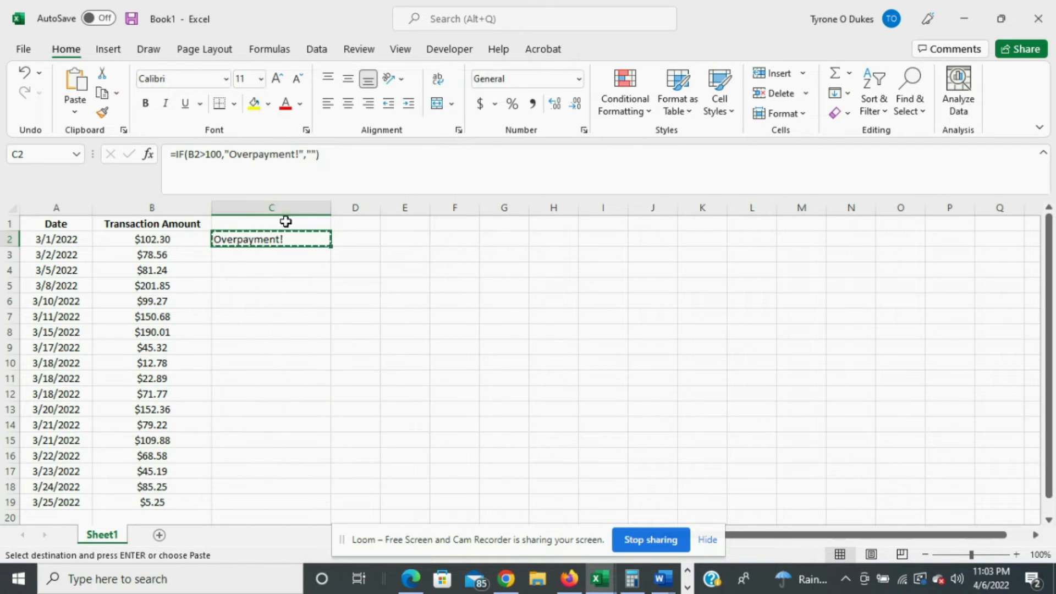
{"action": "left_click", "coordinate": [248, 256]}
{"action": "key", "text": "ctrl+v"}
{"action": "left_click_drag", "start_coordinate": [245, 259], "coordinate": [226, 505]}
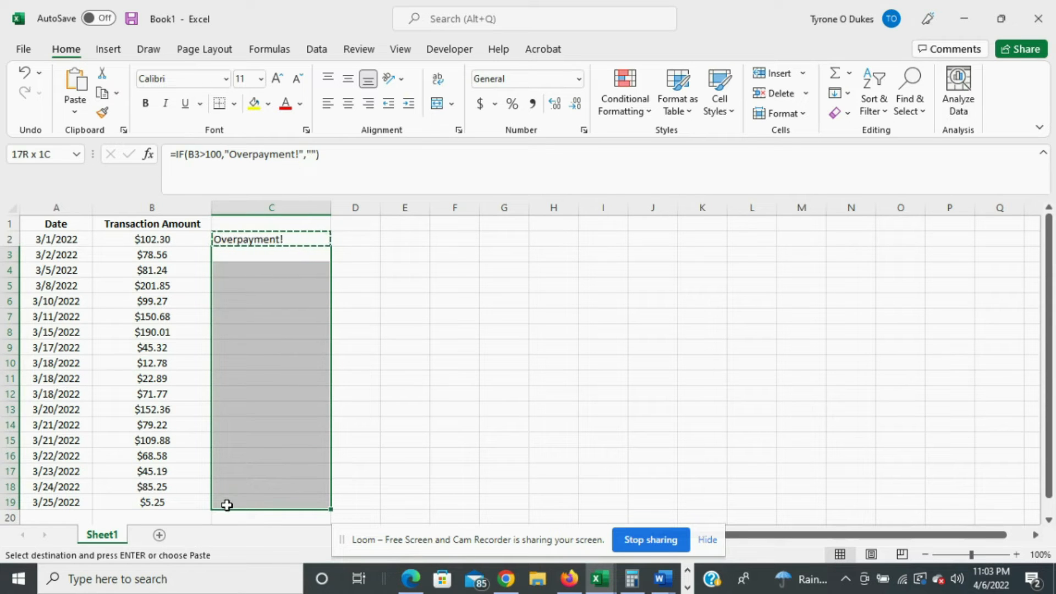
{"action": "right_click", "coordinate": [227, 505]}
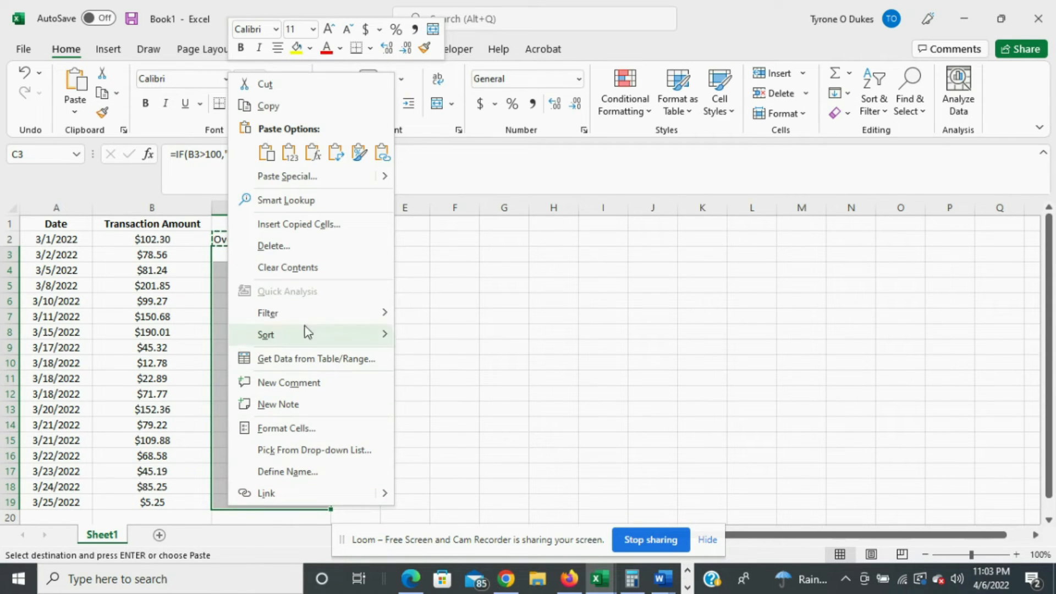
{"action": "left_click", "coordinate": [313, 153]}
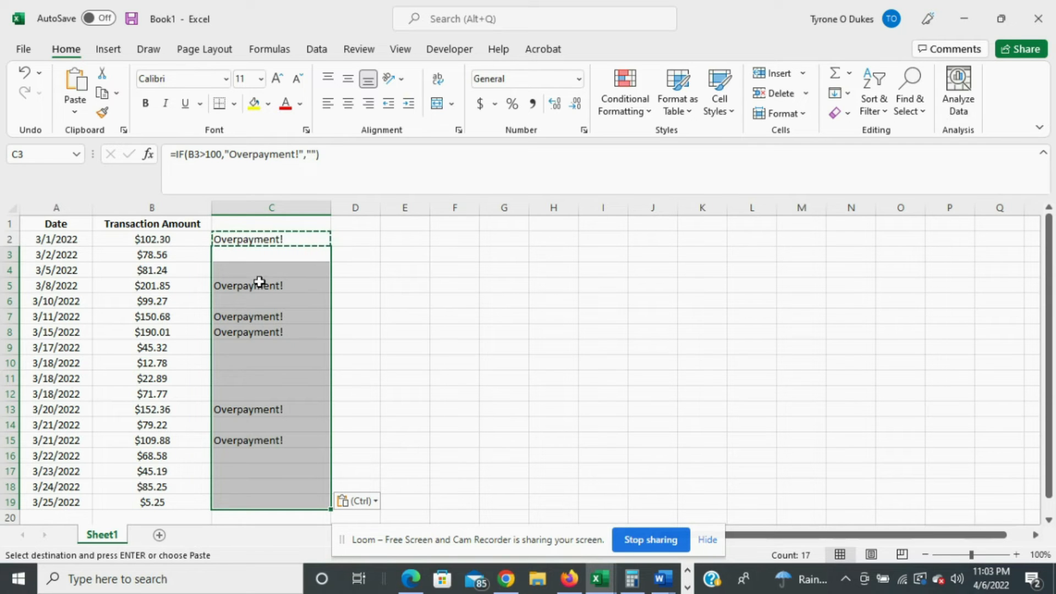
Copy C2 and paste only its IF formula into the cells C20 through C24 below the last transaction
{"action": "scroll", "coordinate": [260, 354], "scroll_direction": "down", "scroll_amount": 2}
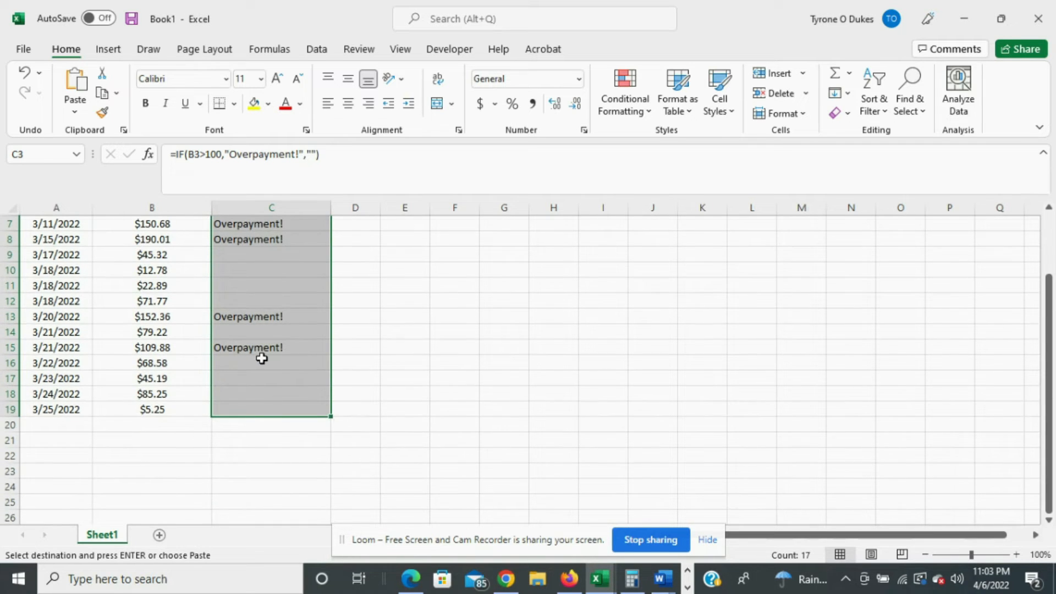
{"action": "scroll", "coordinate": [261, 358], "scroll_direction": "up", "scroll_amount": 2}
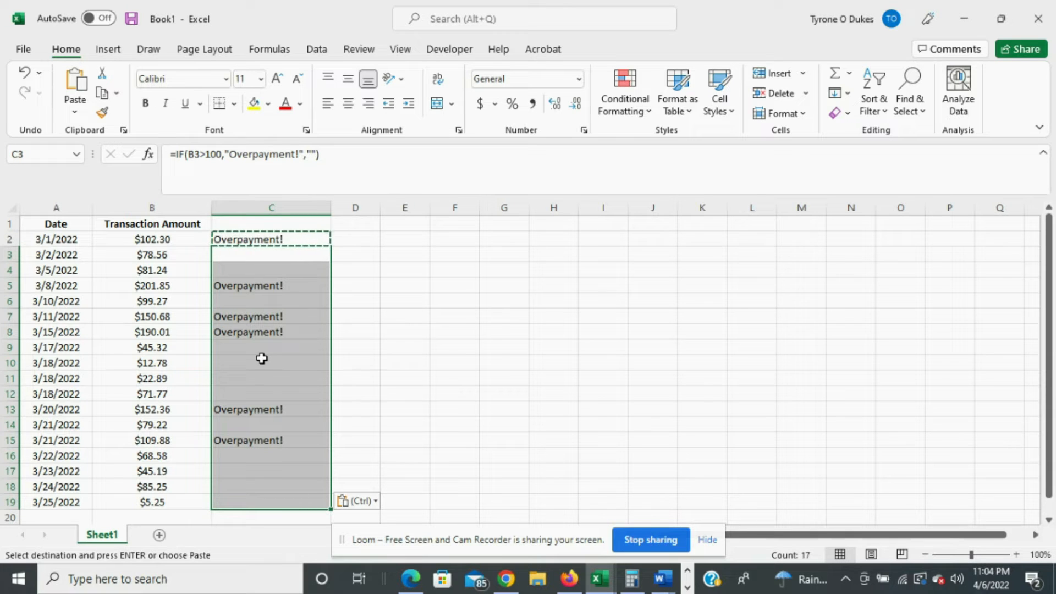
{"action": "scroll", "coordinate": [261, 358], "scroll_direction": "down", "scroll_amount": 2}
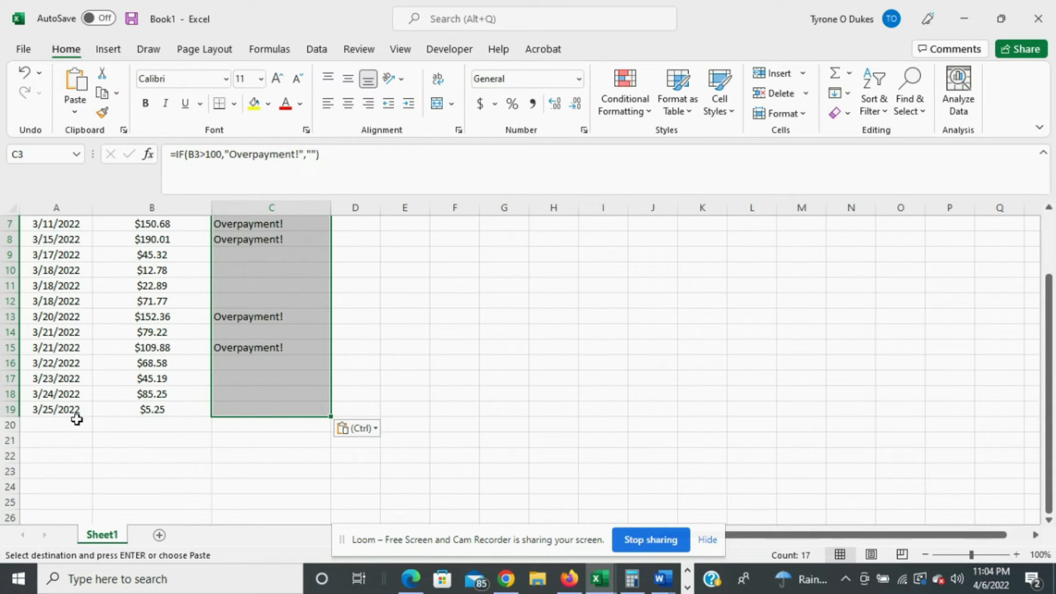
{"action": "scroll", "coordinate": [226, 425], "scroll_direction": "up", "scroll_amount": 2}
{"action": "key", "text": "ctrl+v"}
{"action": "left_click", "coordinate": [266, 238]}
{"action": "right_click", "coordinate": [269, 243]}
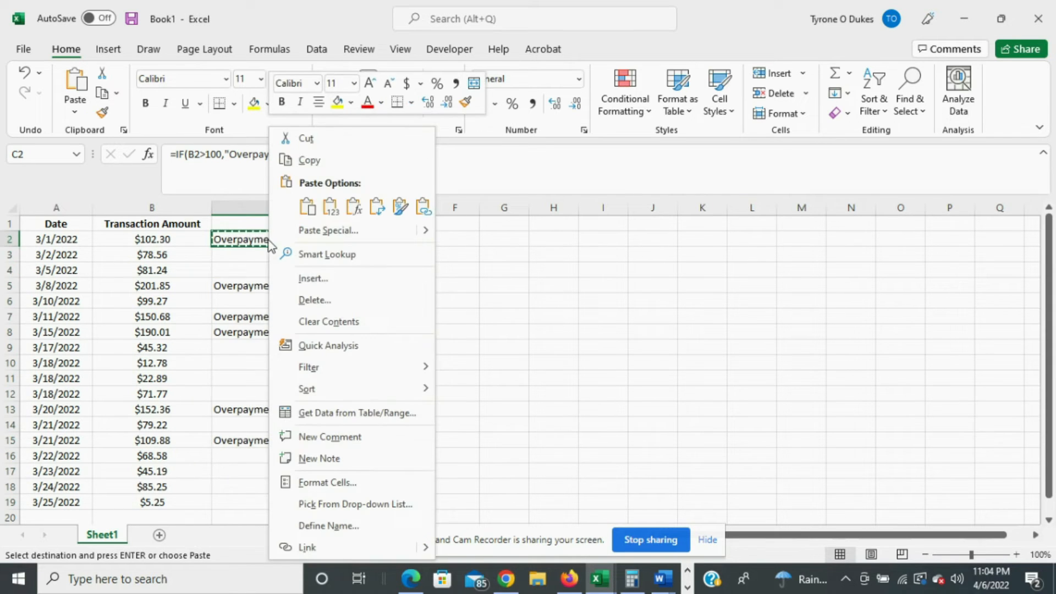
{"action": "left_click", "coordinate": [305, 161]}
{"action": "scroll", "coordinate": [285, 360], "scroll_direction": "down", "scroll_amount": 3}
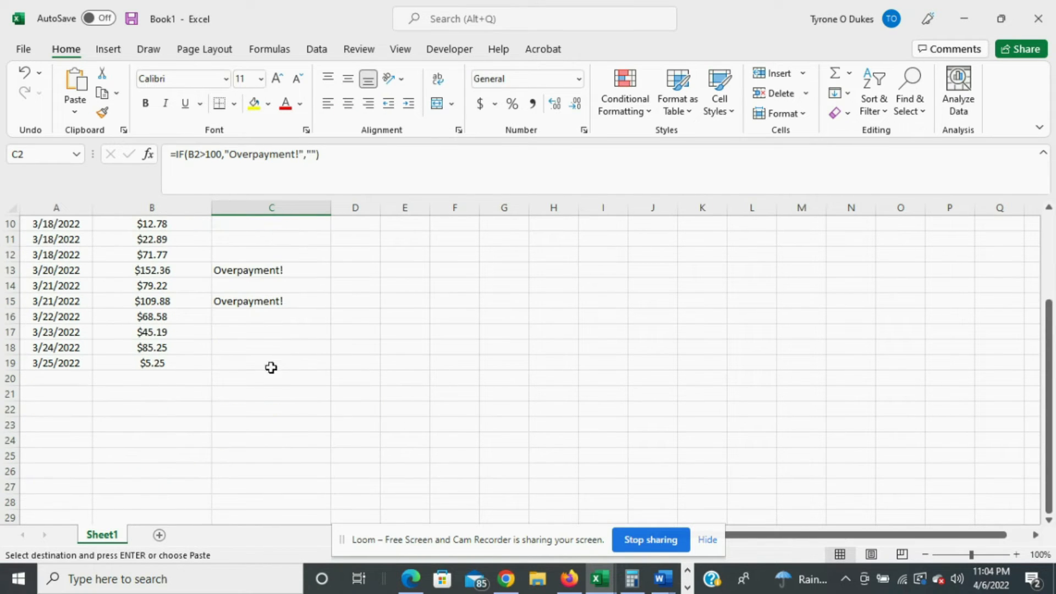
{"action": "left_click", "coordinate": [256, 376]}
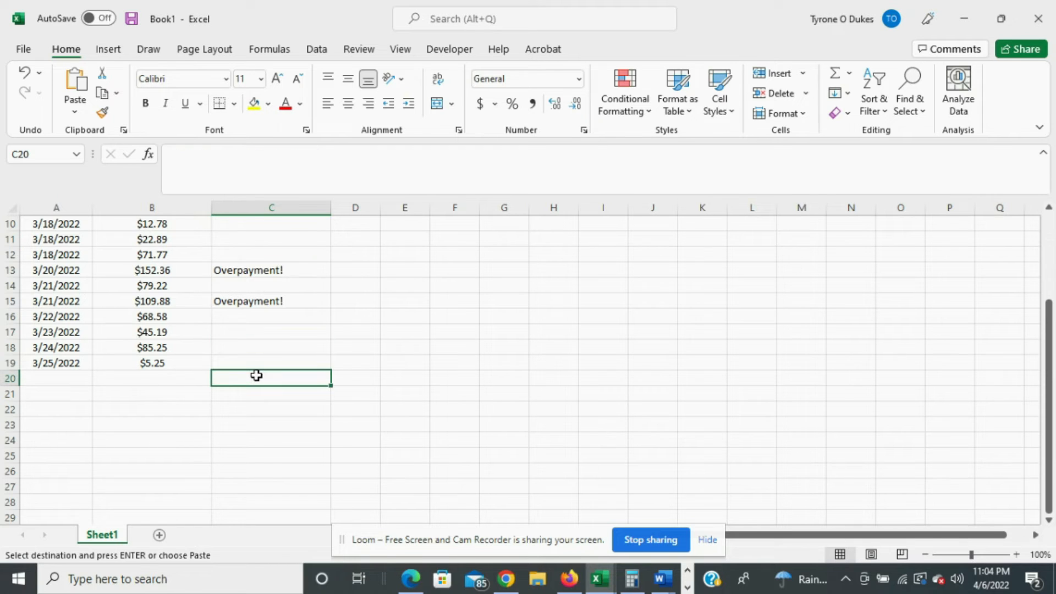
{"action": "left_click_drag", "start_coordinate": [256, 376], "coordinate": [255, 434]}
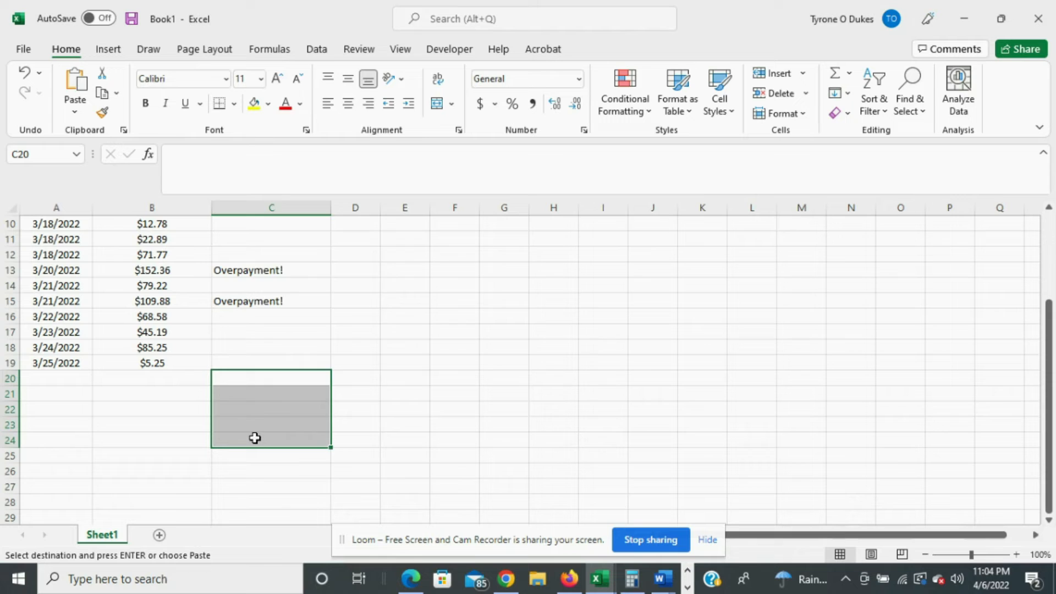
{"action": "right_click", "coordinate": [255, 435]}
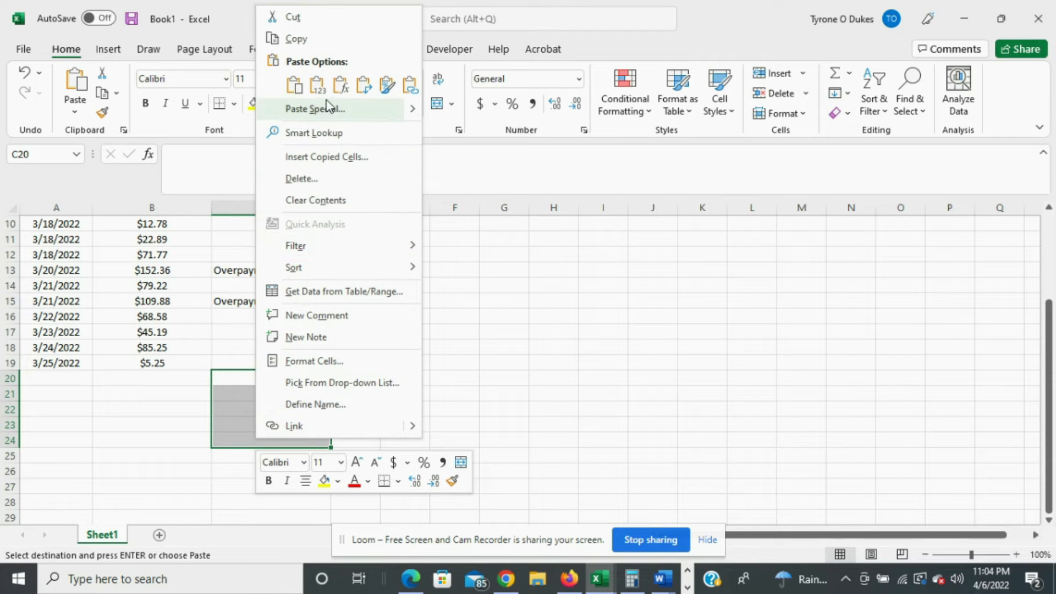
{"action": "left_click", "coordinate": [348, 90]}
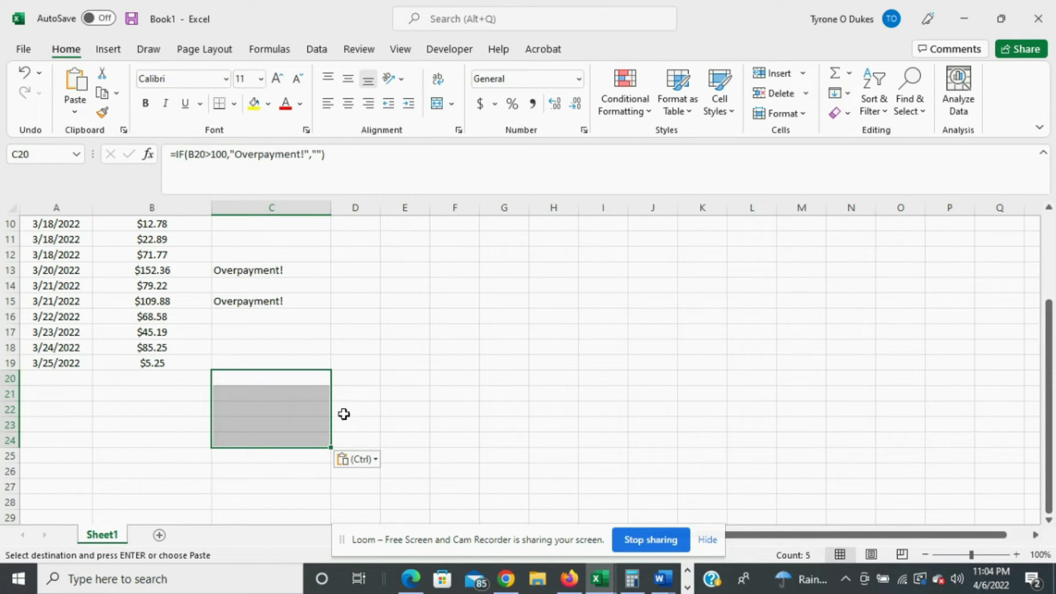
Enter 102.3 as a new transaction amount in B20 to test the formula in C20
{"action": "left_click", "coordinate": [372, 378]}
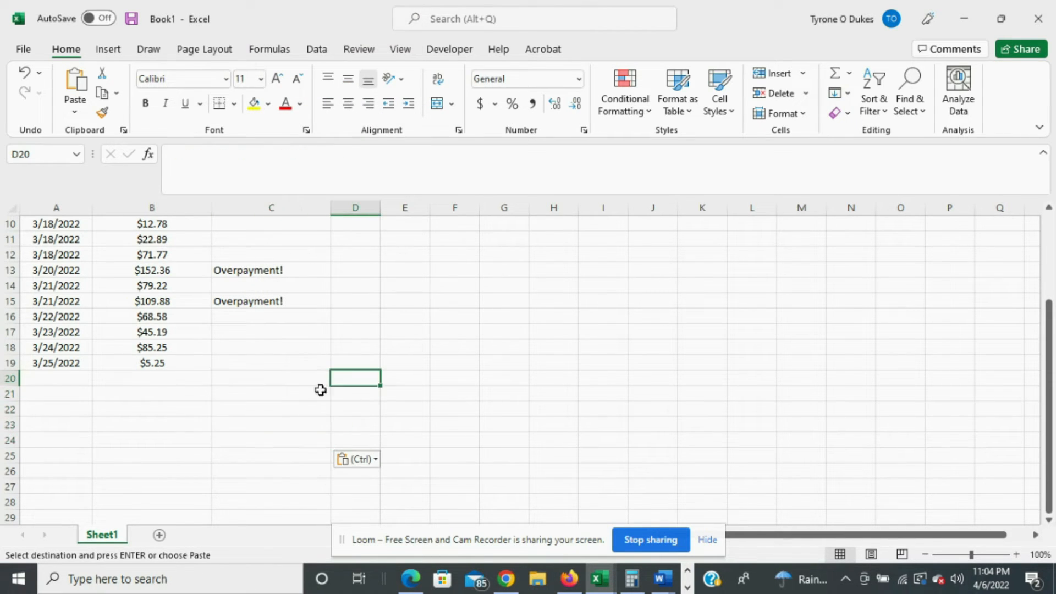
{"action": "left_click", "coordinate": [239, 377]}
{"action": "left_click", "coordinate": [170, 378]}
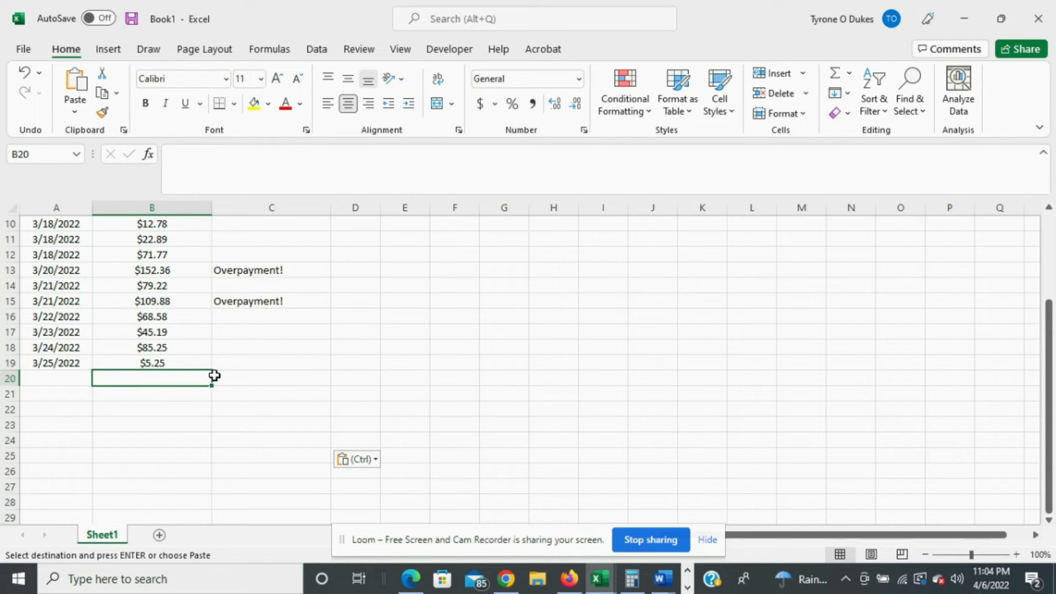
{"action": "type", "text": "100102.3"}
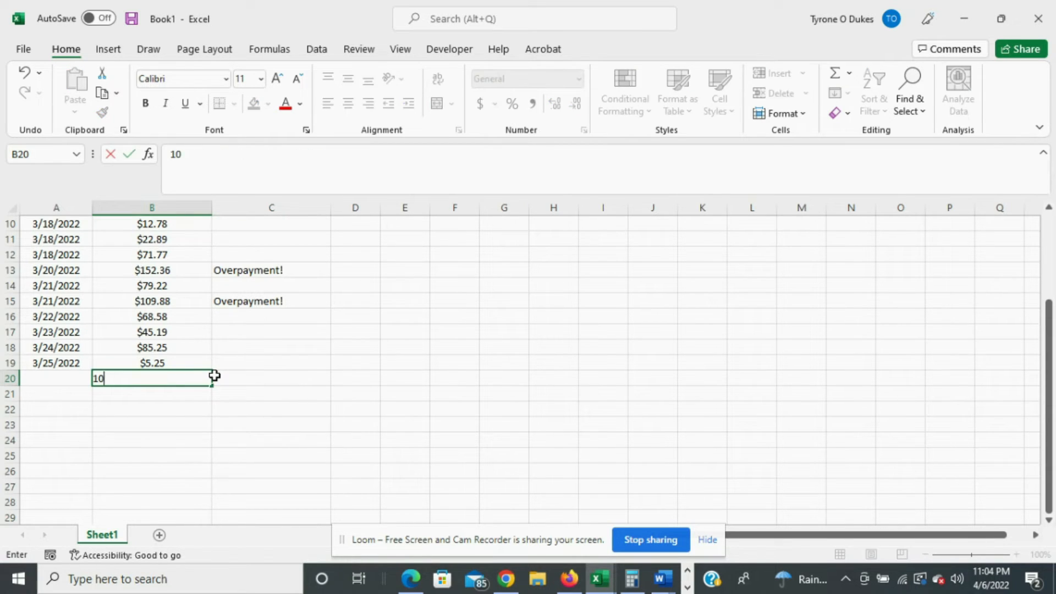
{"action": "key", "text": "Return"}
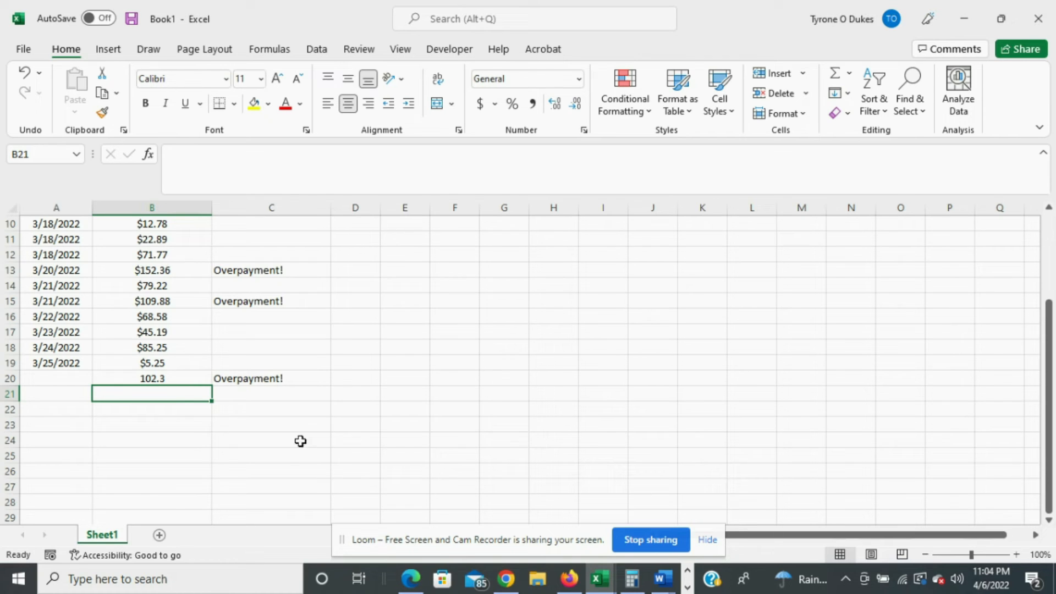
Enter 105 as a second test transaction amount in B21 to check the formula in C21
{"action": "left_click", "coordinate": [168, 380]}
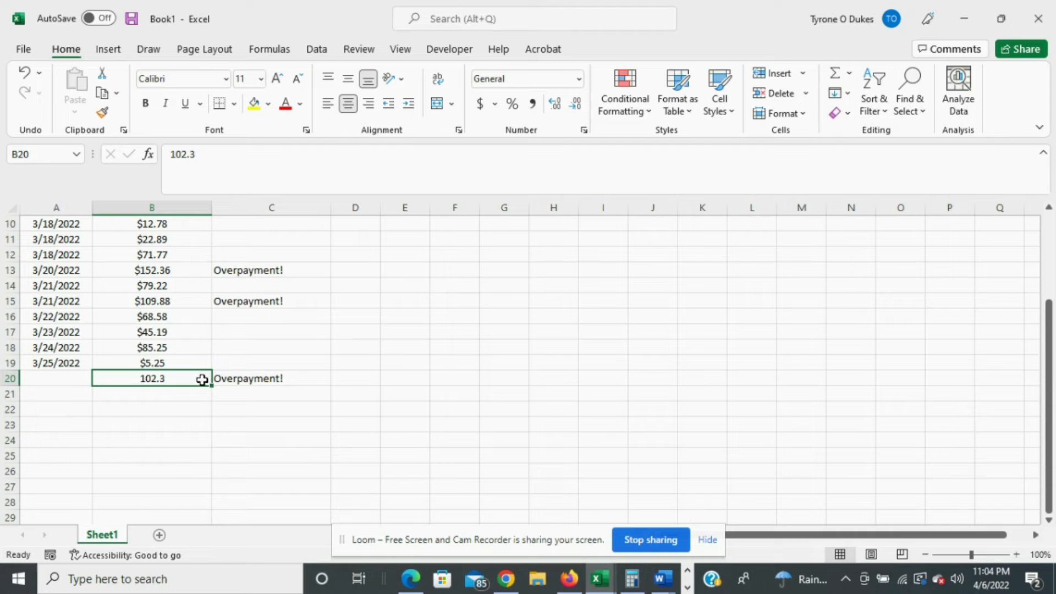
{"action": "left_click", "coordinate": [156, 391]}
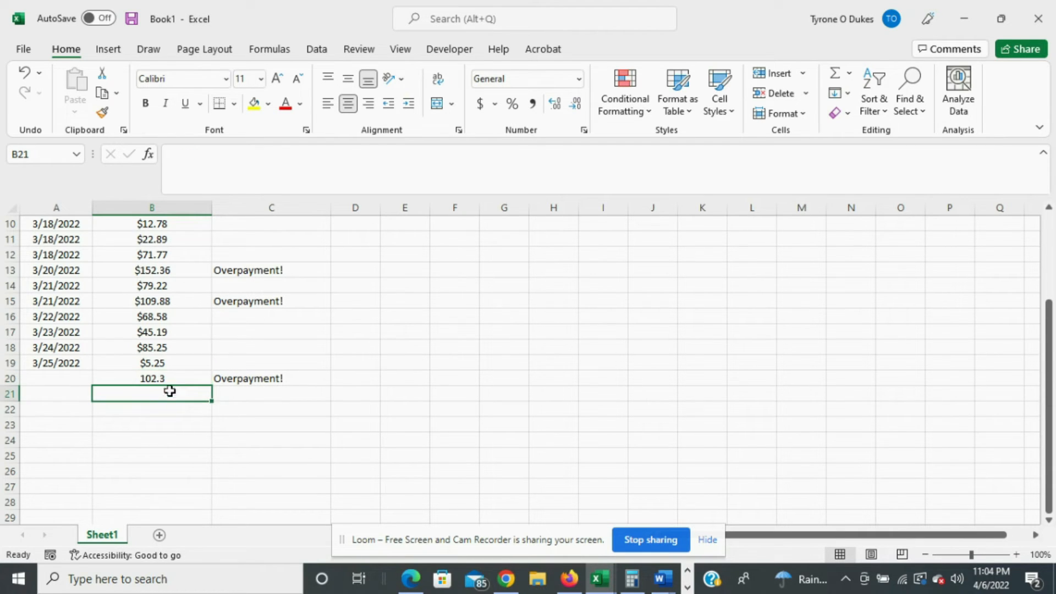
{"action": "type", "text": "105"}
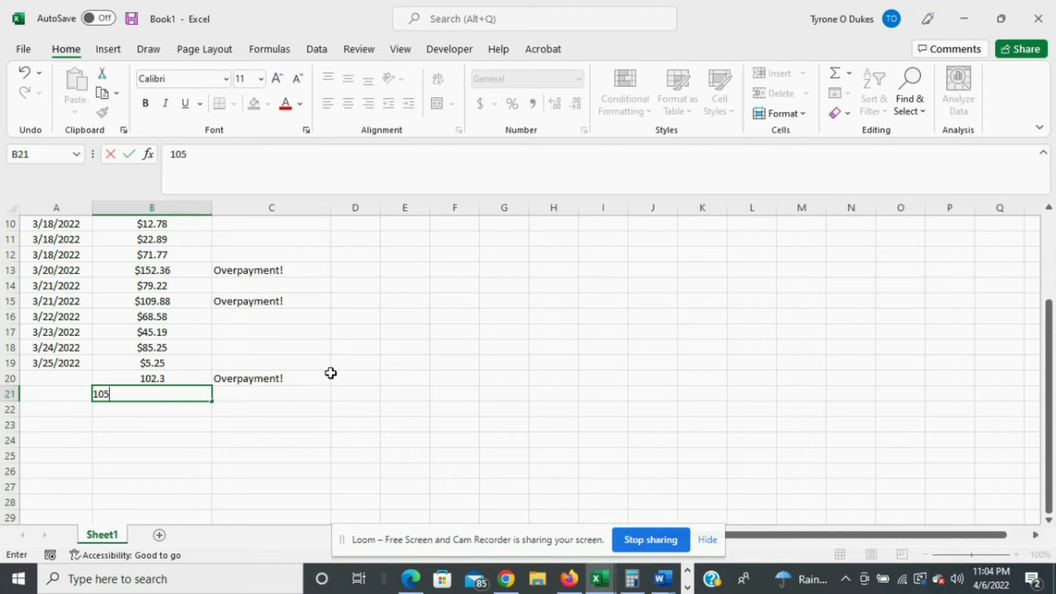
{"action": "key", "text": "Return"}
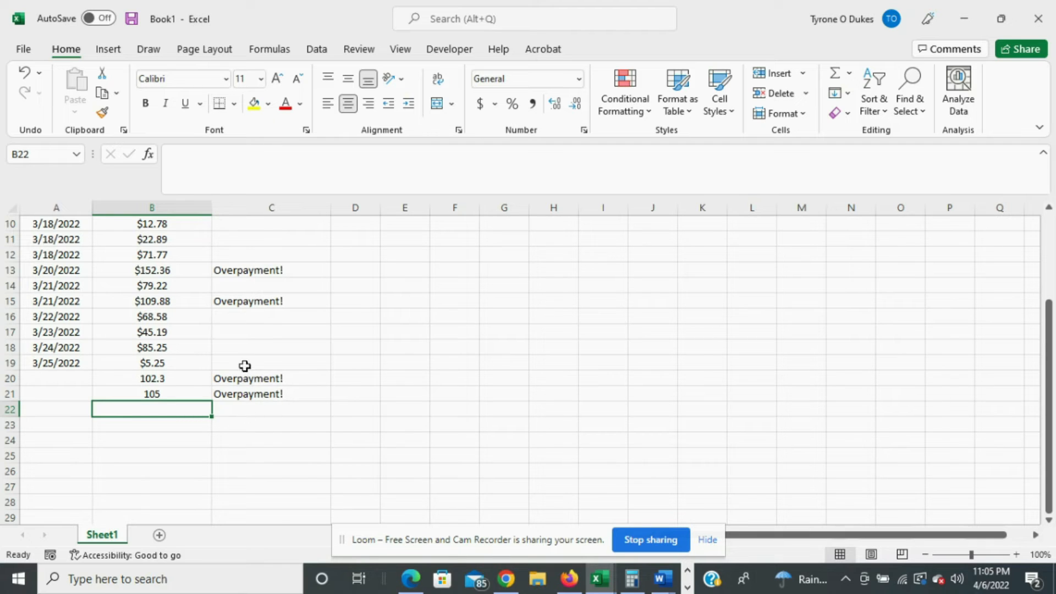
Clear the test amounts from B21 and B20 below the last transaction
{"action": "left_click", "coordinate": [152, 395]}
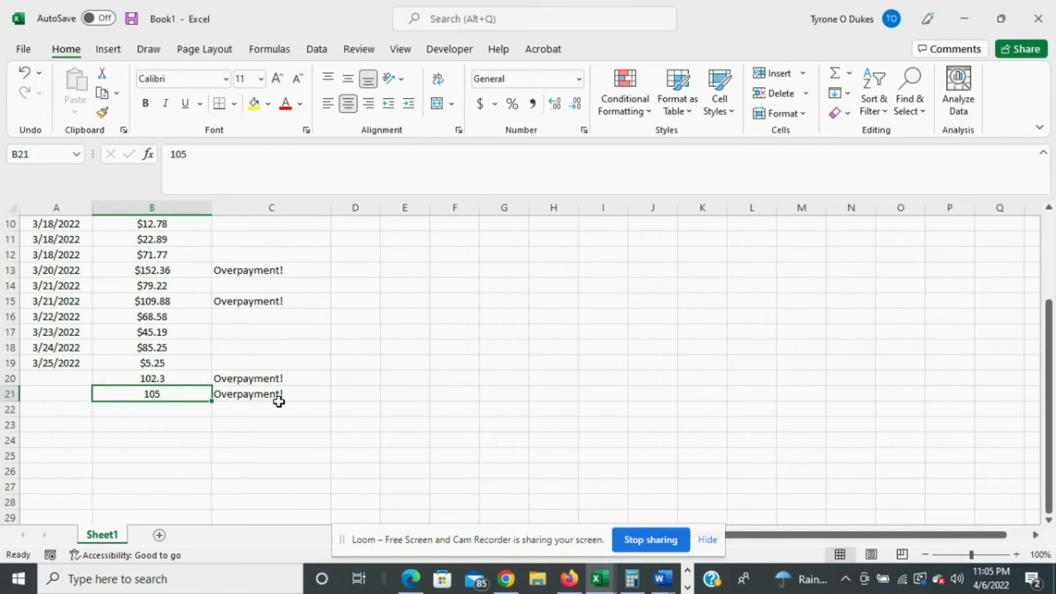
{"action": "key", "text": "Delete"}
{"action": "key", "text": "Up"}
{"action": "key", "text": "Delete"}
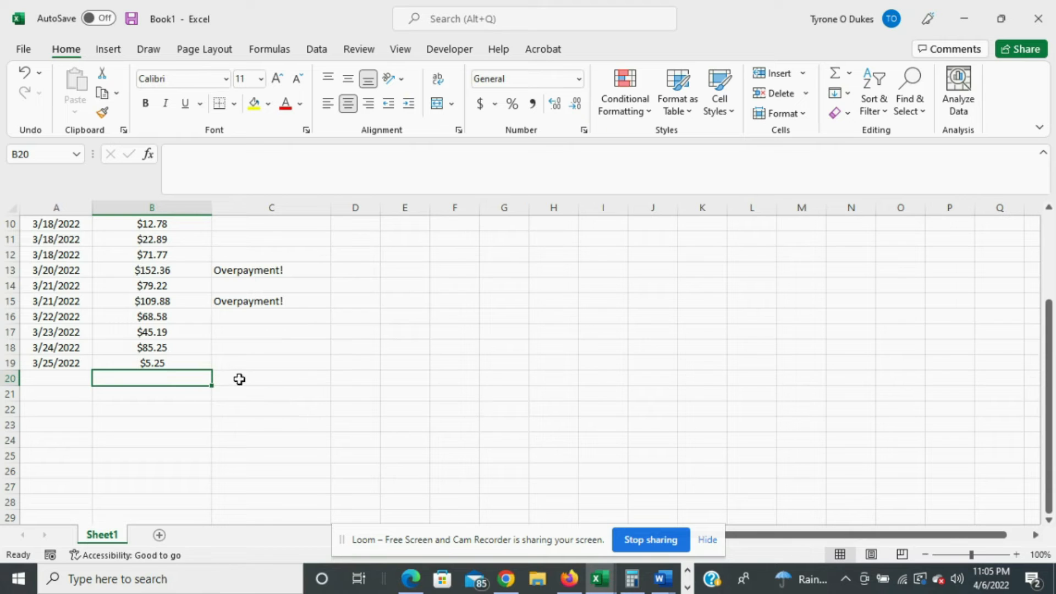
Set up a conditional formatting rule for B2 through B24 that formats only cells with a cell value greater than 100
{"action": "scroll", "coordinate": [258, 372], "scroll_direction": "up", "scroll_amount": 3}
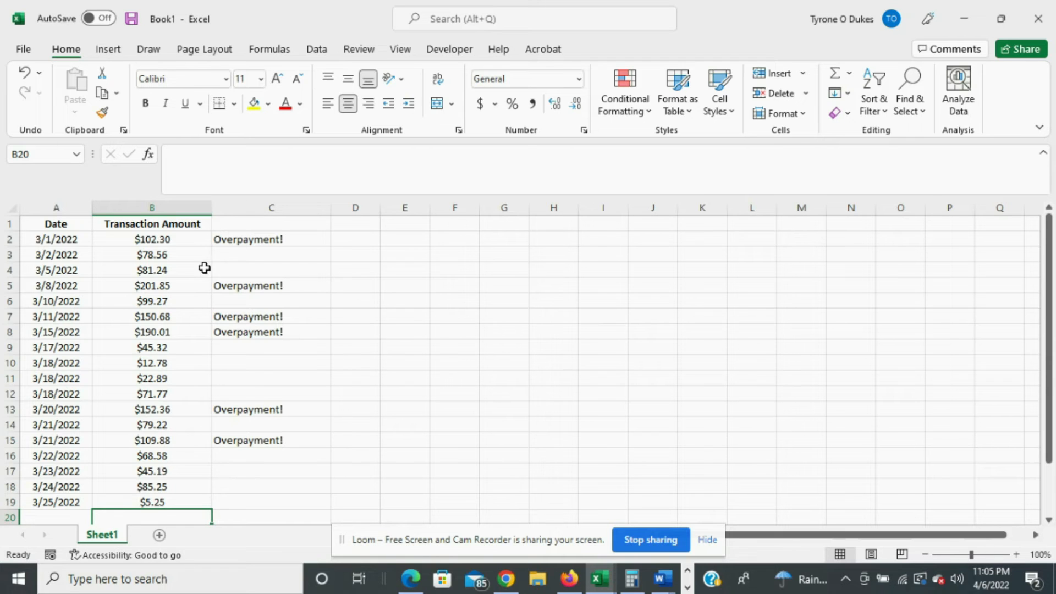
{"action": "left_click_drag", "start_coordinate": [165, 239], "coordinate": [152, 501]}
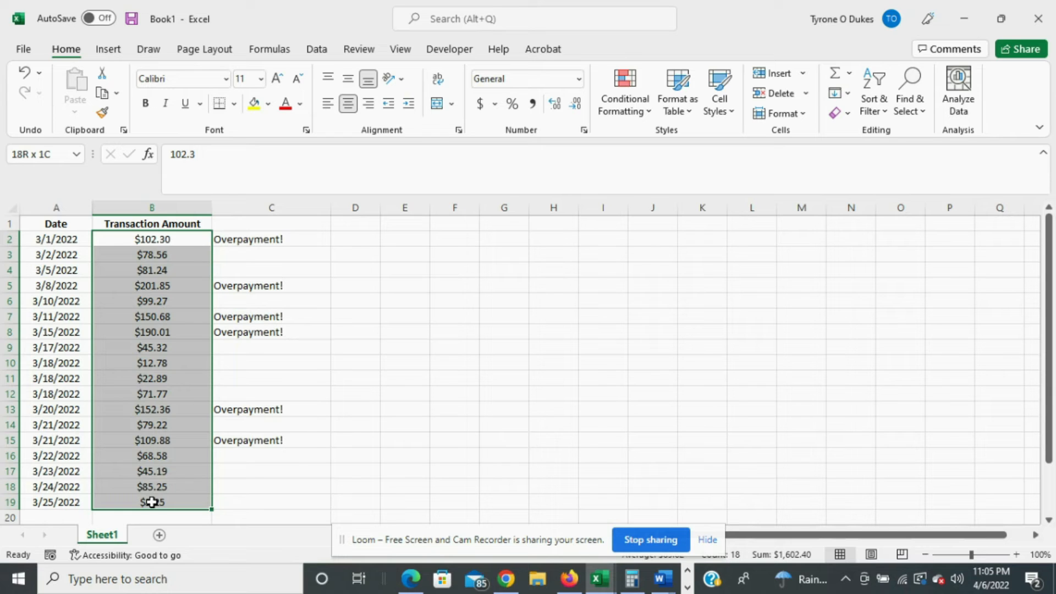
{"action": "mouse_move", "coordinate": [152, 502]}
{"action": "left_mouse_down"}
{"action": "mouse_move", "coordinate": [152, 512]}
{"action": "mouse_move", "coordinate": [150, 473]}
{"action": "mouse_move", "coordinate": [152, 520]}
{"action": "mouse_move", "coordinate": [154, 486]}
{"action": "mouse_move", "coordinate": [154, 503]}
{"action": "left_mouse_up"}
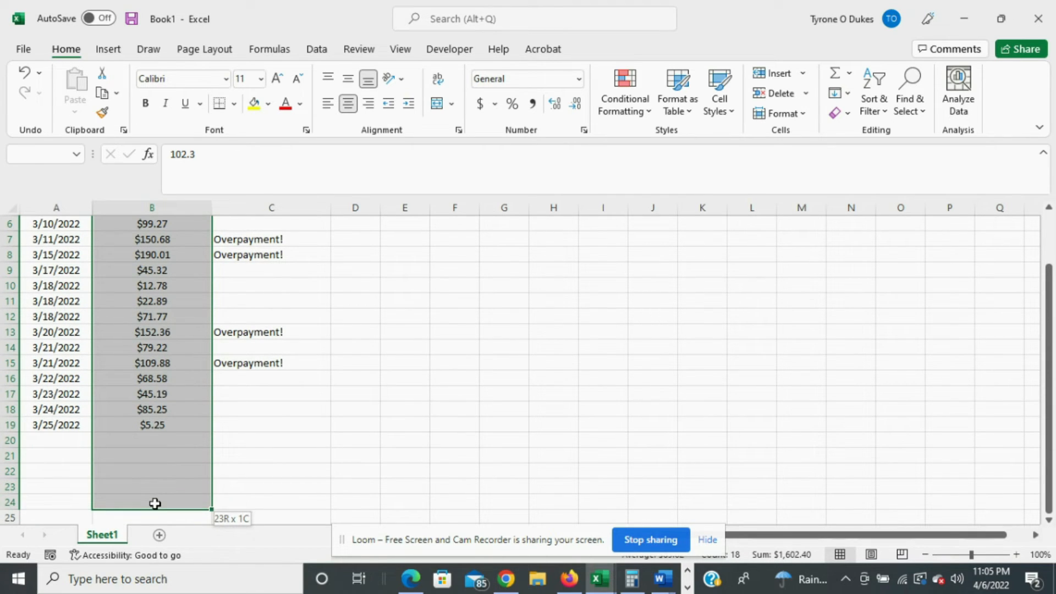
{"action": "left_click_drag", "start_coordinate": [155, 503], "coordinate": [154, 503]}
{"action": "scroll", "coordinate": [159, 468], "scroll_direction": "up", "scroll_amount": 2}
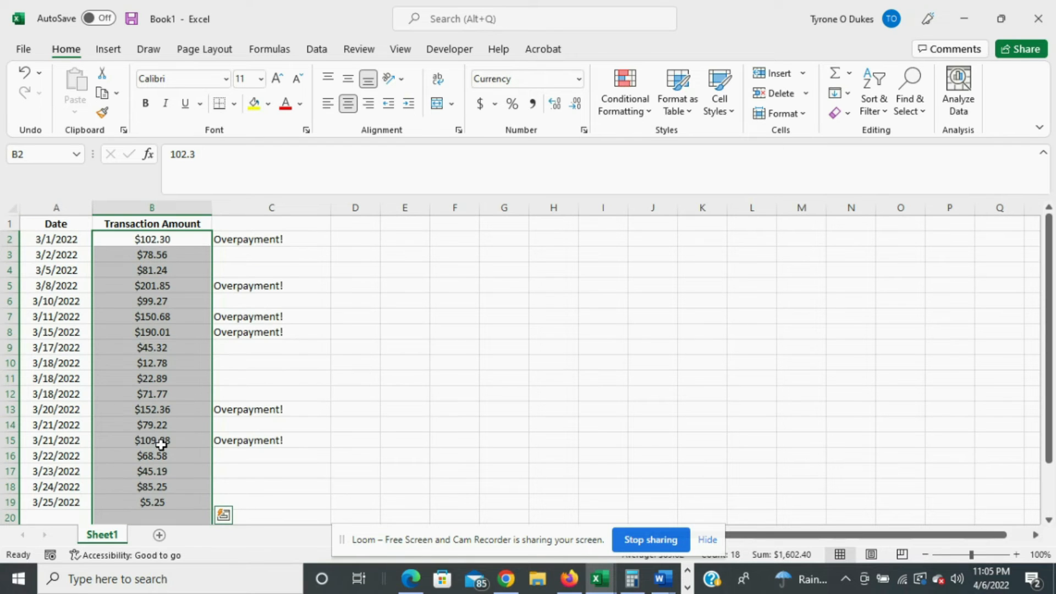
{"action": "left_click", "coordinate": [637, 112]}
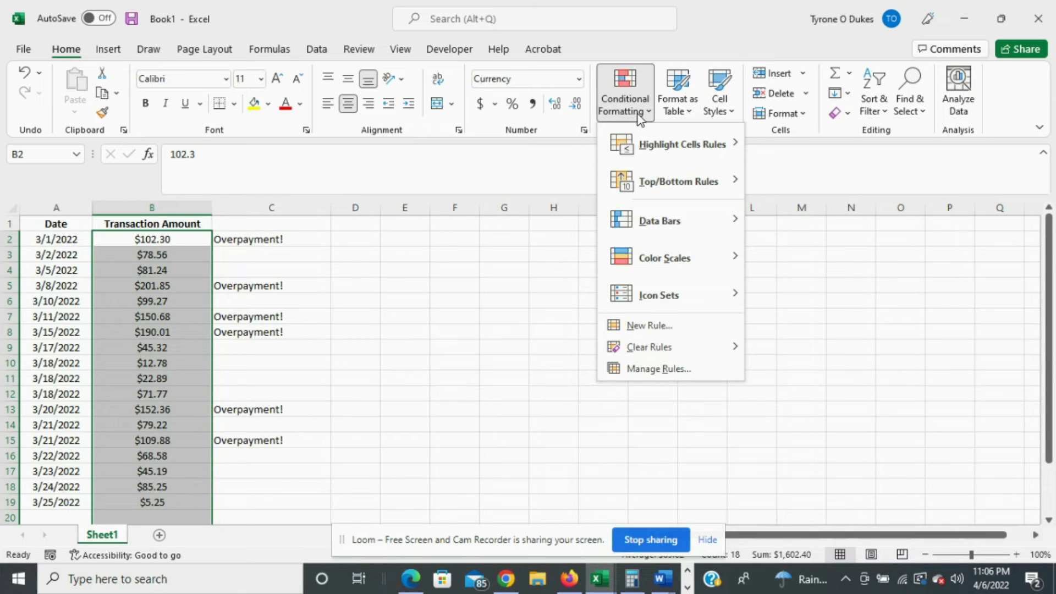
{"action": "left_click", "coordinate": [655, 332]}
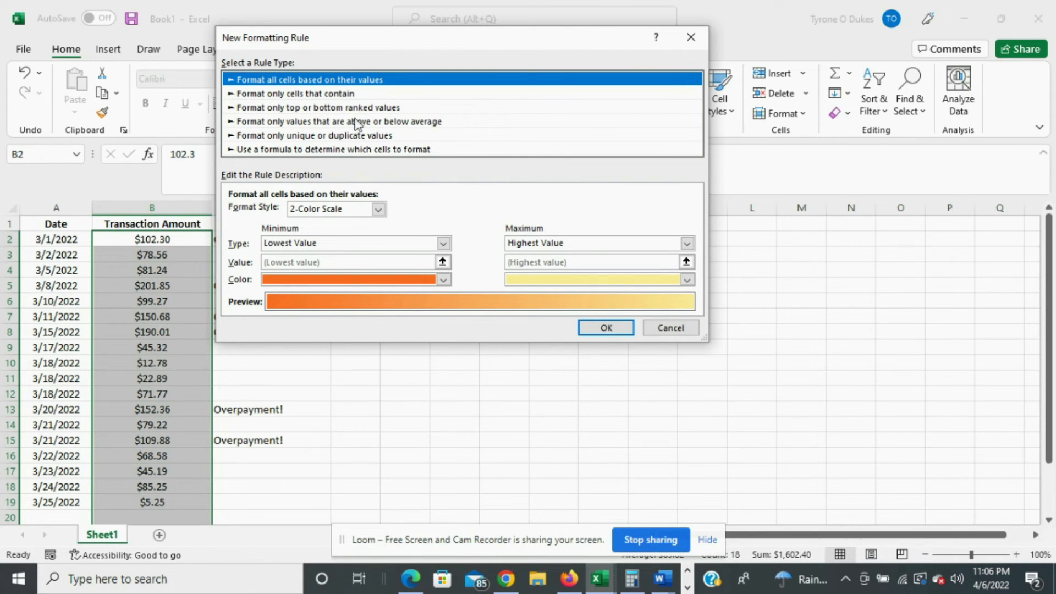
{"action": "left_click", "coordinate": [286, 98]}
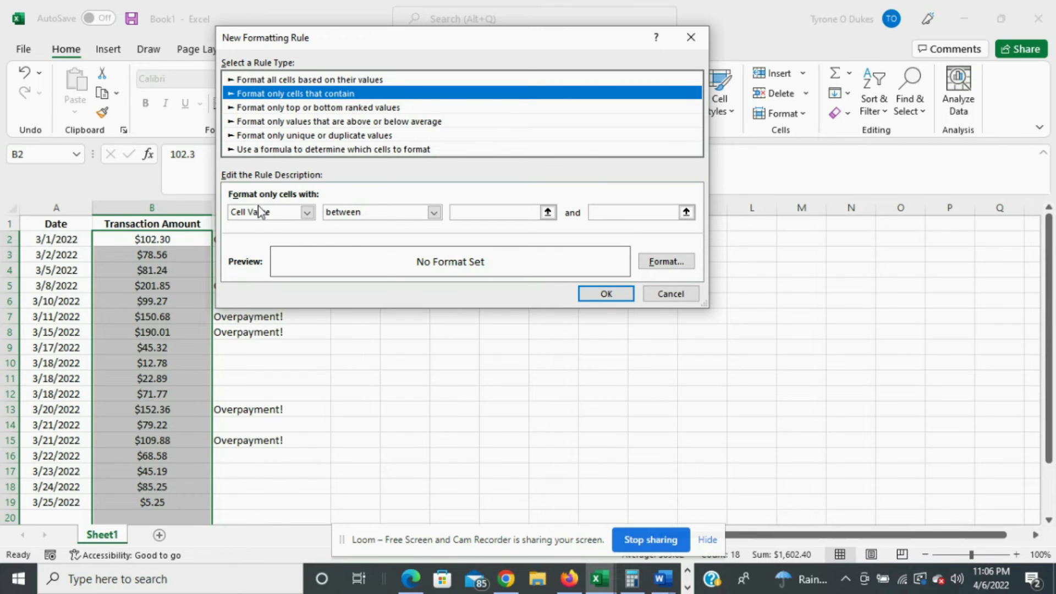
{"action": "left_click", "coordinate": [308, 213]}
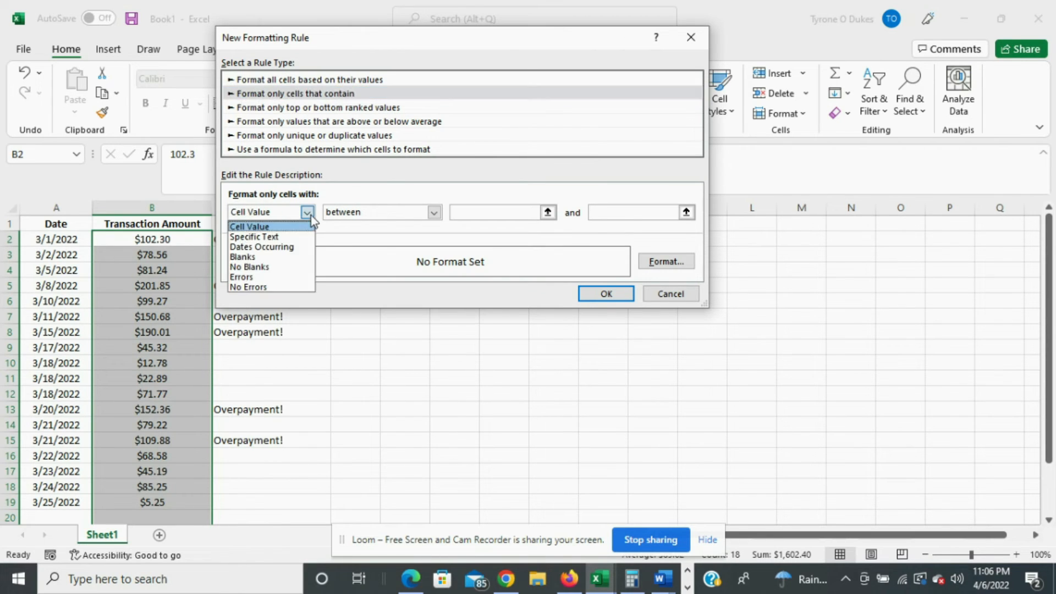
{"action": "left_click", "coordinate": [309, 214]}
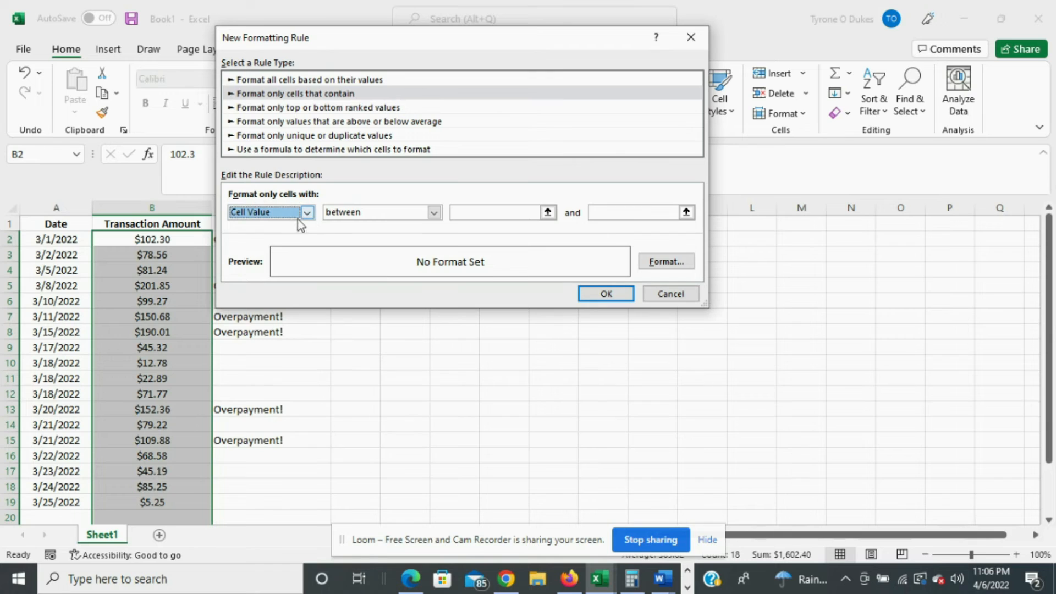
{"action": "left_click", "coordinate": [434, 213]}
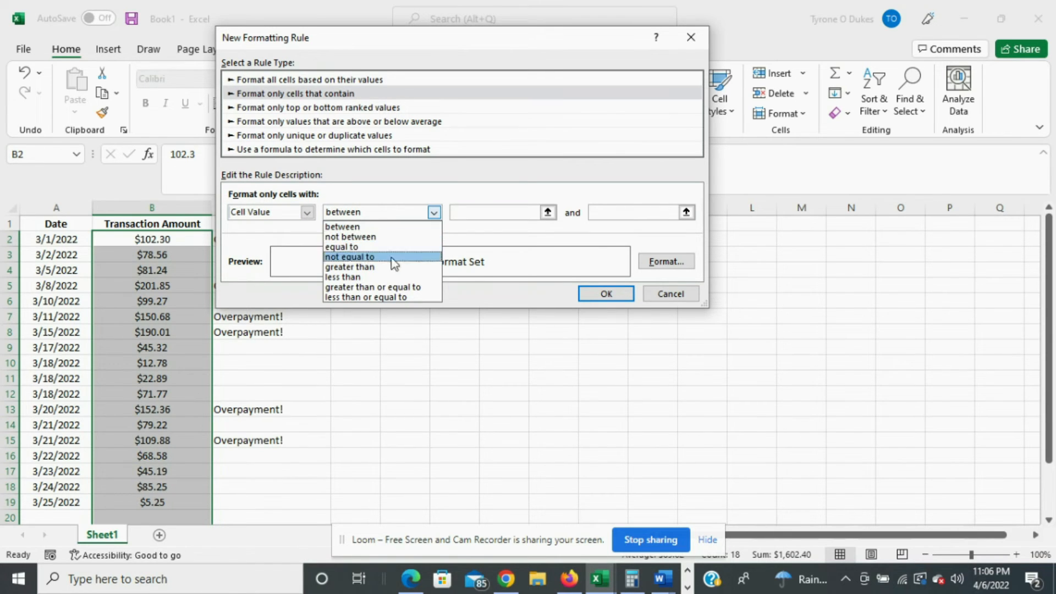
{"action": "left_click", "coordinate": [374, 268]}
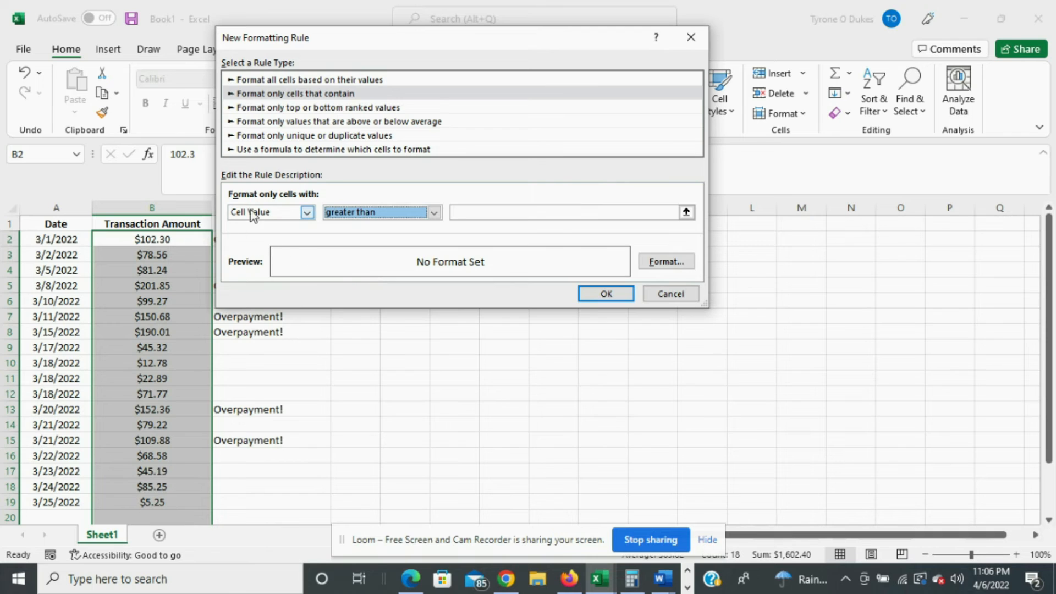
{"action": "left_click", "coordinate": [494, 213]}
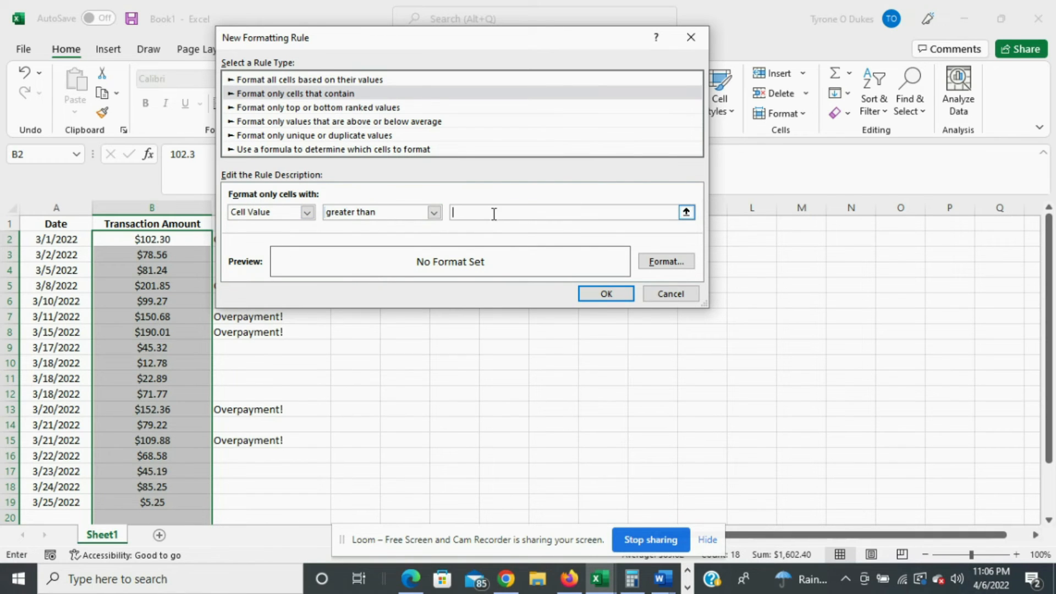
{"action": "type", "text": "100"}
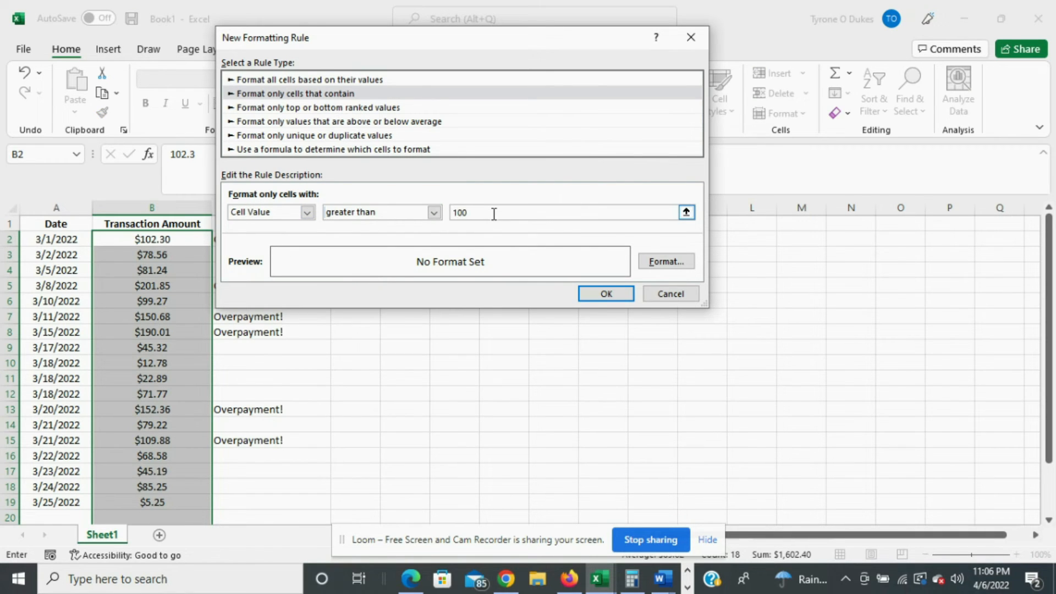
Give the new rule a bold, red font and apply it to the transaction amounts
{"action": "left_click", "coordinate": [656, 262]}
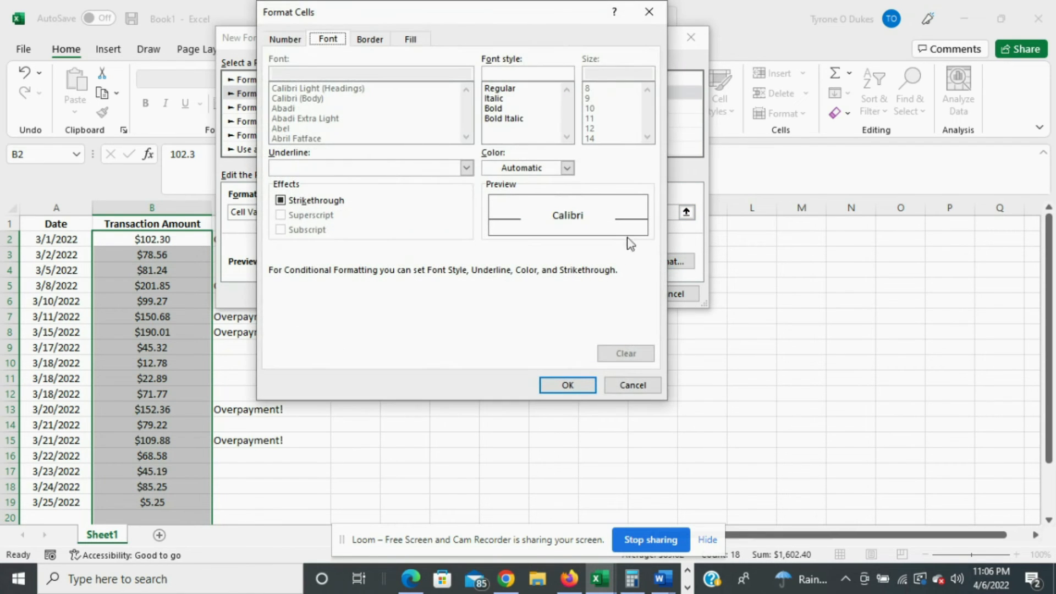
{"action": "left_click", "coordinate": [568, 168]}
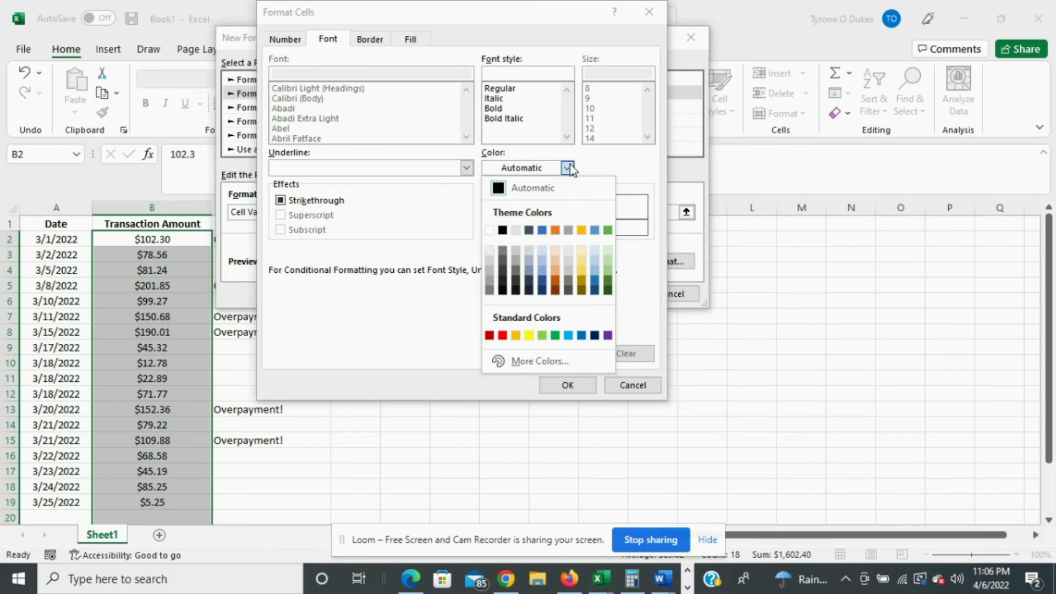
{"action": "left_click", "coordinate": [502, 335]}
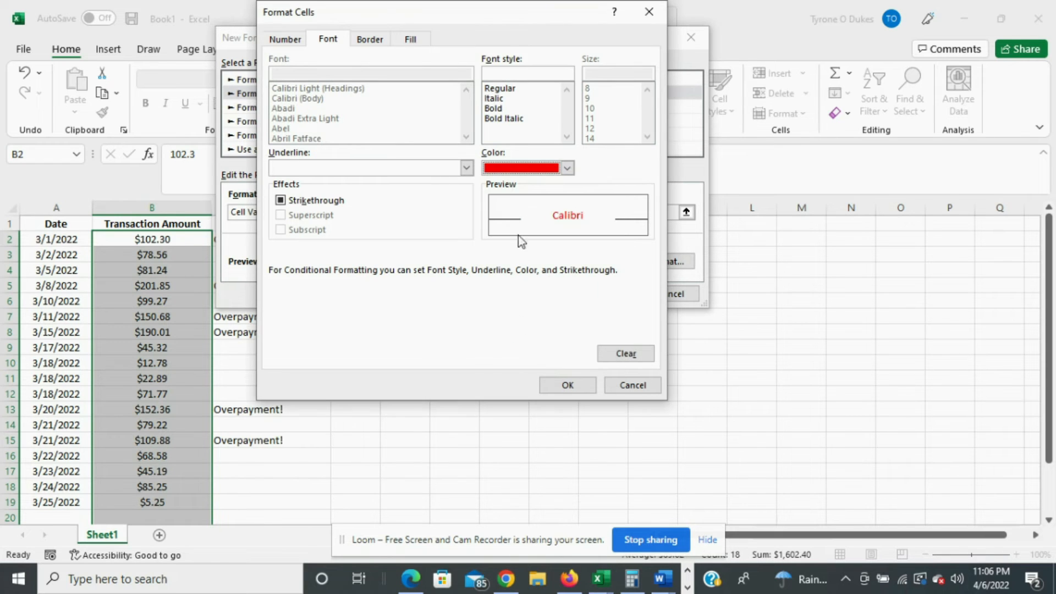
{"action": "left_click", "coordinate": [502, 108]}
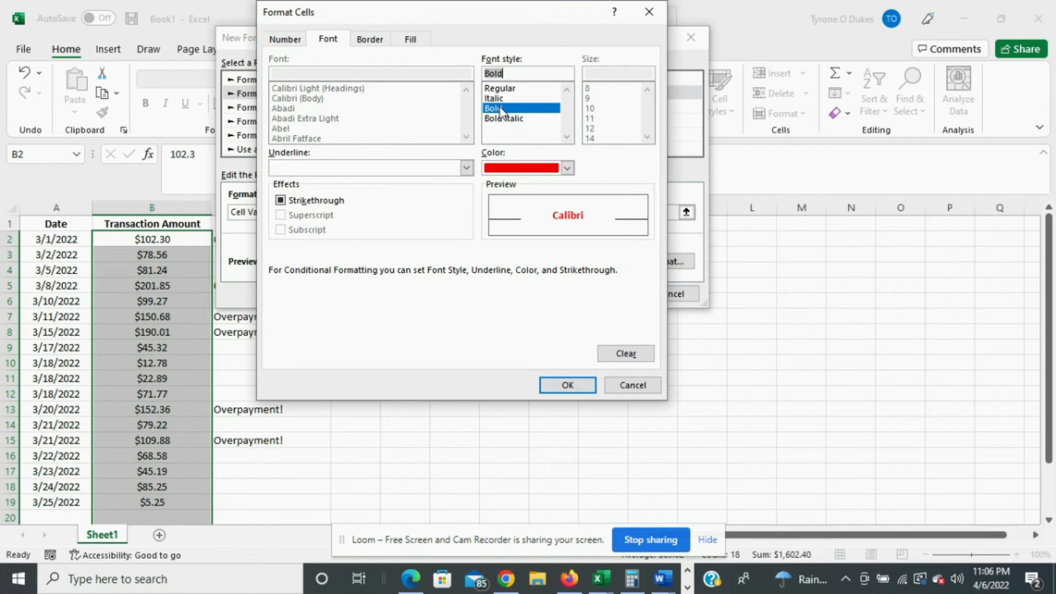
{"action": "left_click", "coordinate": [575, 389]}
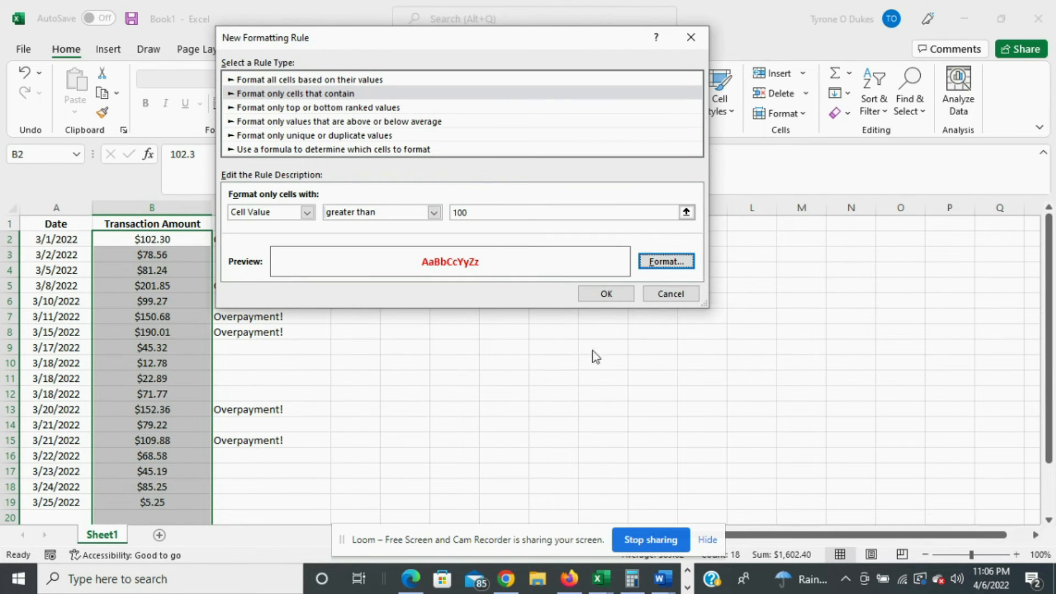
{"action": "left_click", "coordinate": [607, 294]}
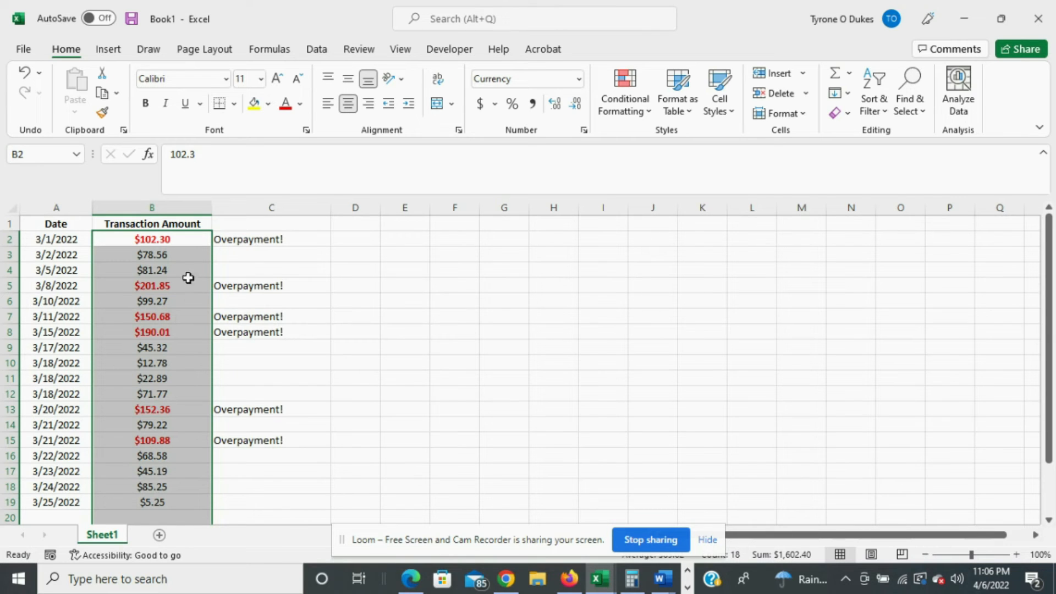
Test the rule and formula below the last transaction by entering 1 in B20, followed by 200
{"action": "scroll", "coordinate": [177, 269], "scroll_direction": "down", "scroll_amount": 2}
{"action": "scroll", "coordinate": [179, 270], "scroll_direction": "up", "scroll_amount": 2}
{"action": "scroll", "coordinate": [153, 322], "scroll_direction": "down", "scroll_amount": 2}
{"action": "scroll", "coordinate": [154, 316], "scroll_direction": "up", "scroll_amount": 2}
{"action": "scroll", "coordinate": [154, 316], "scroll_direction": "down", "scroll_amount": 2}
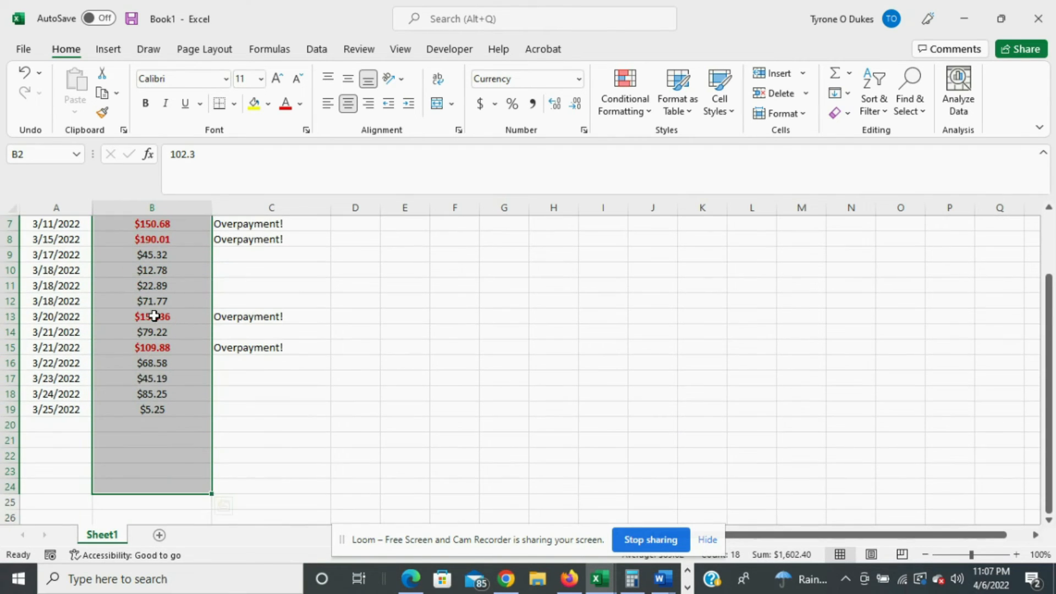
{"action": "left_click", "coordinate": [157, 430]}
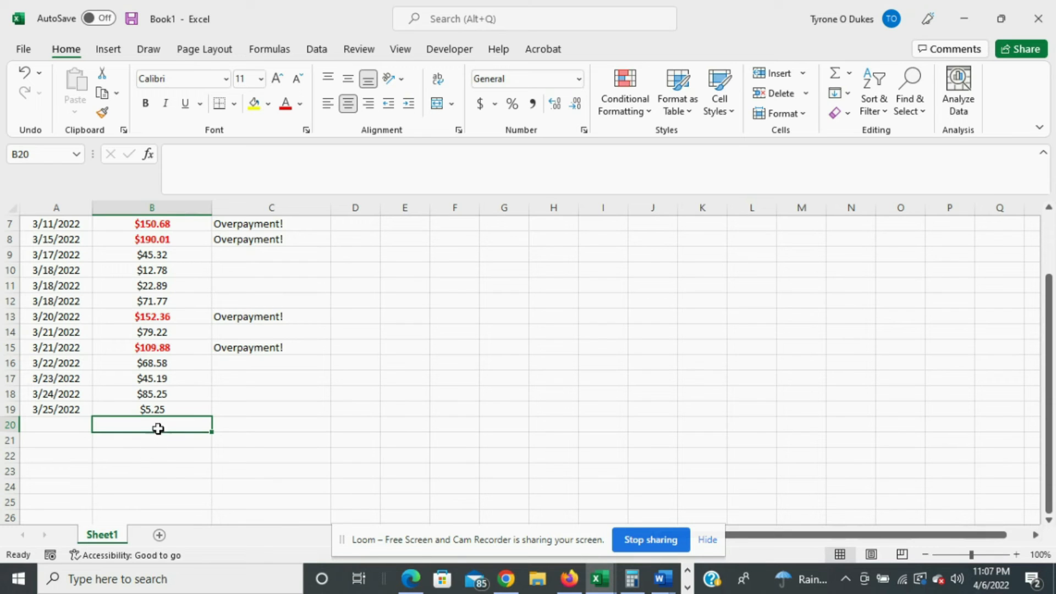
{"action": "type", "text": "1"}
{"action": "key", "text": "Return"}
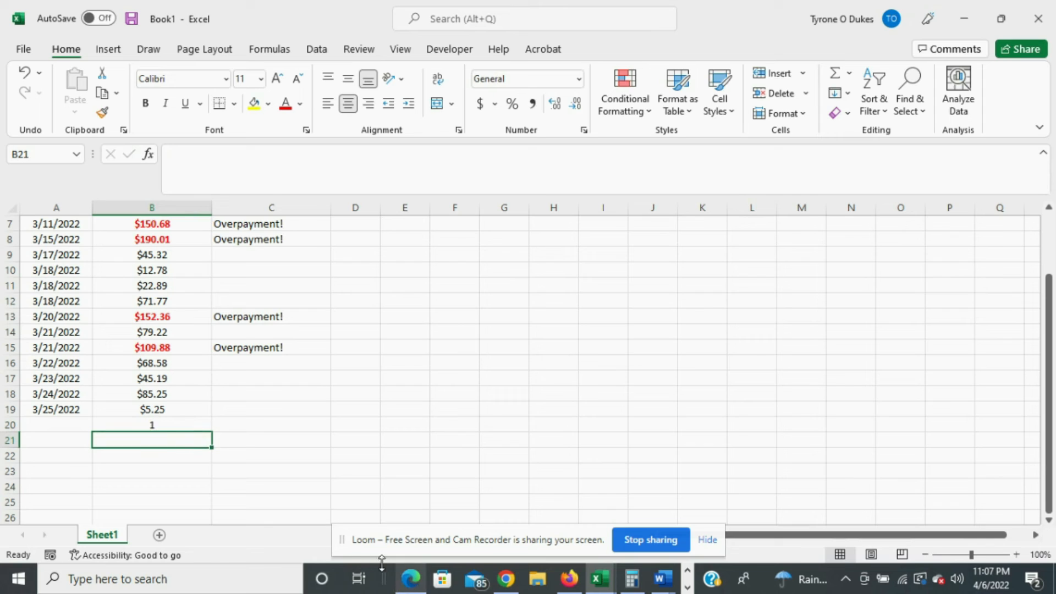
{"action": "left_click", "coordinate": [152, 426]}
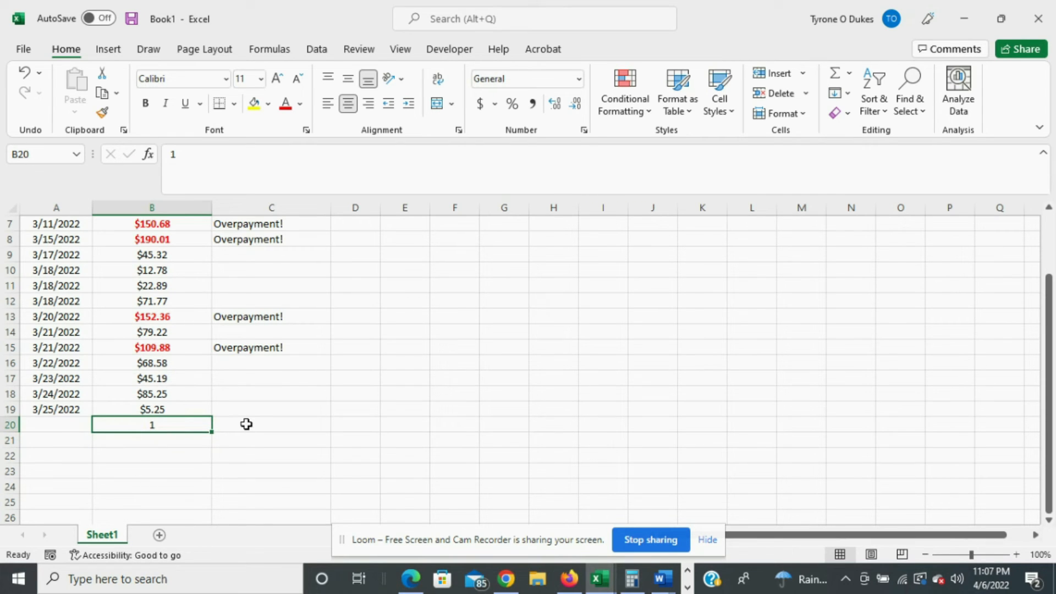
{"action": "type", "text": "200"}
{"action": "key", "text": "Return"}
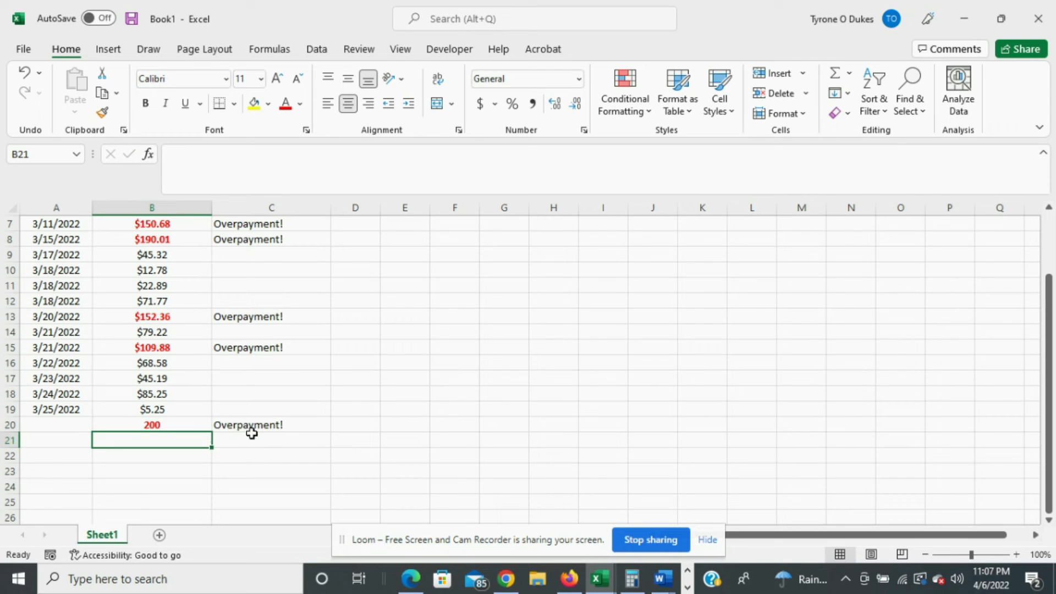
Test values around the threshold by replacing the amount in B20 with 101 and then 99
{"action": "left_click", "coordinate": [155, 423]}
{"action": "type", "text": "101"}
{"action": "key", "text": "Return"}
{"action": "left_click", "coordinate": [172, 425]}
{"action": "type", "text": "99"}
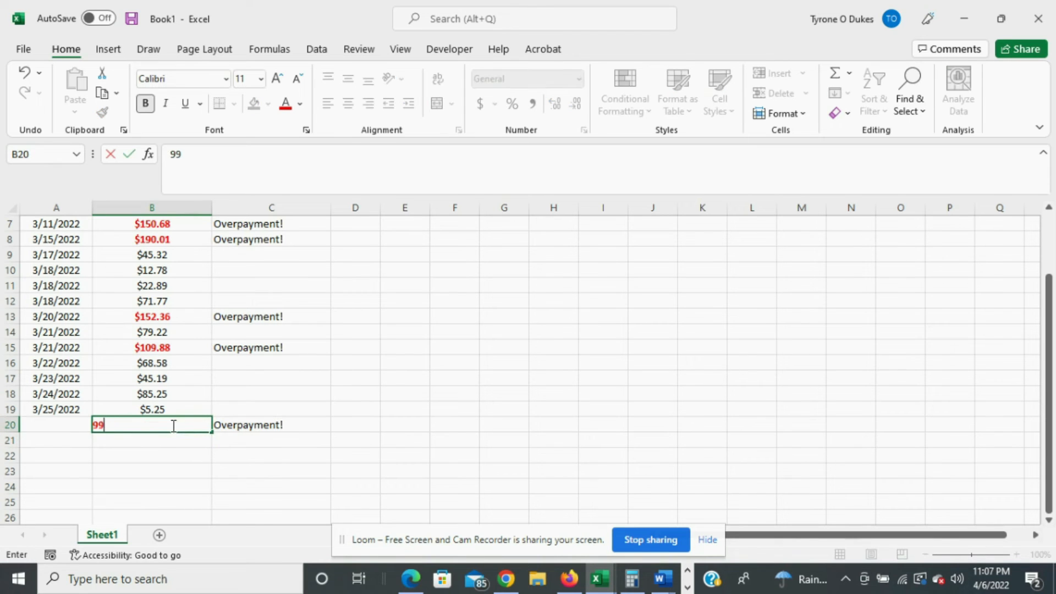
{"action": "key", "text": "Return"}
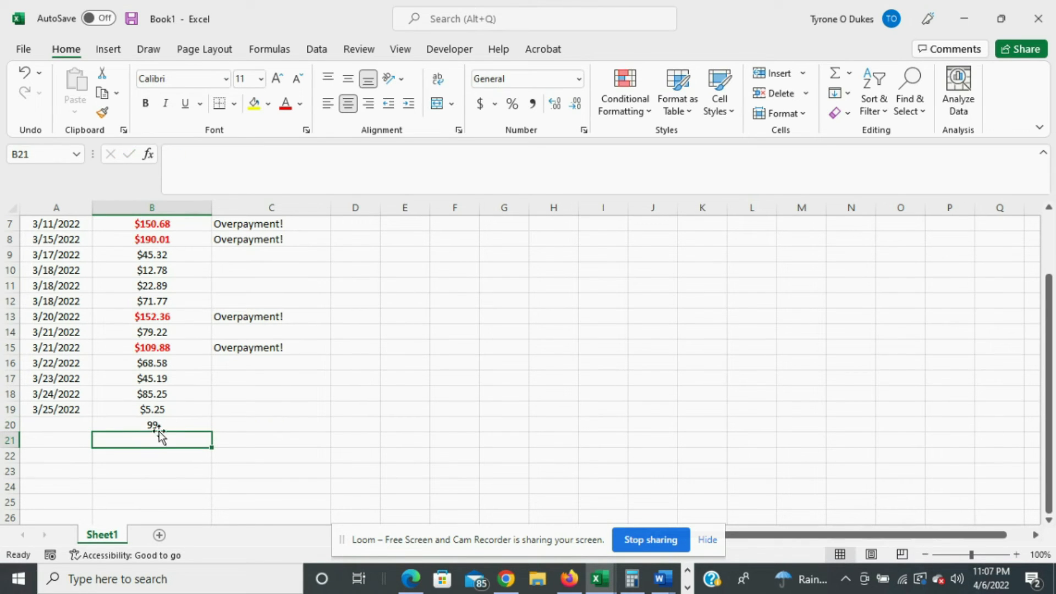
Set the amount in B20 to 105 and review the flagged transactions from the top of the list
{"action": "left_click", "coordinate": [157, 425]}
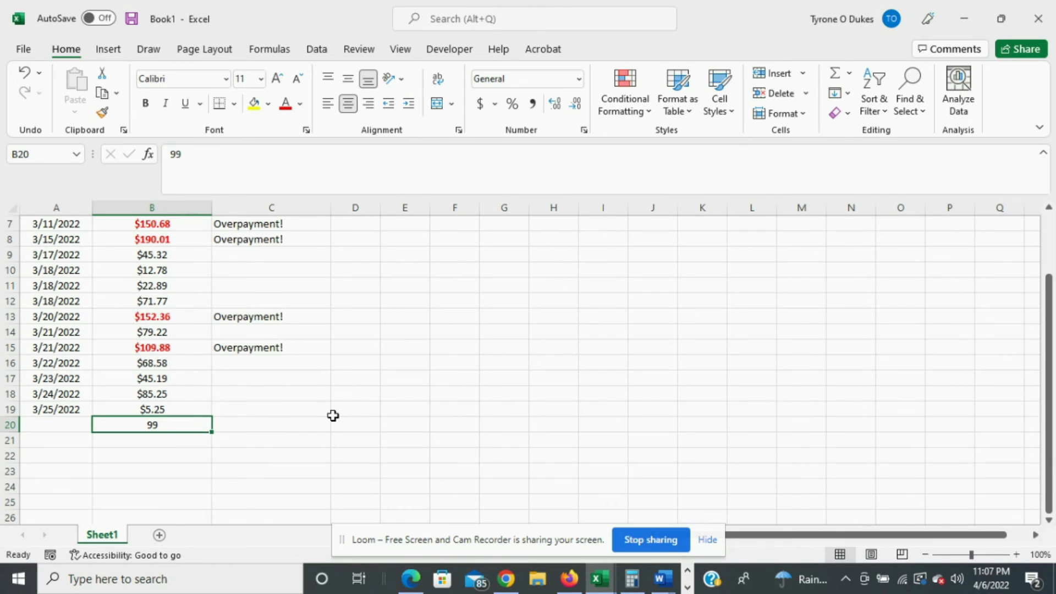
{"action": "type", "text": "105"}
{"action": "key", "text": "Return"}
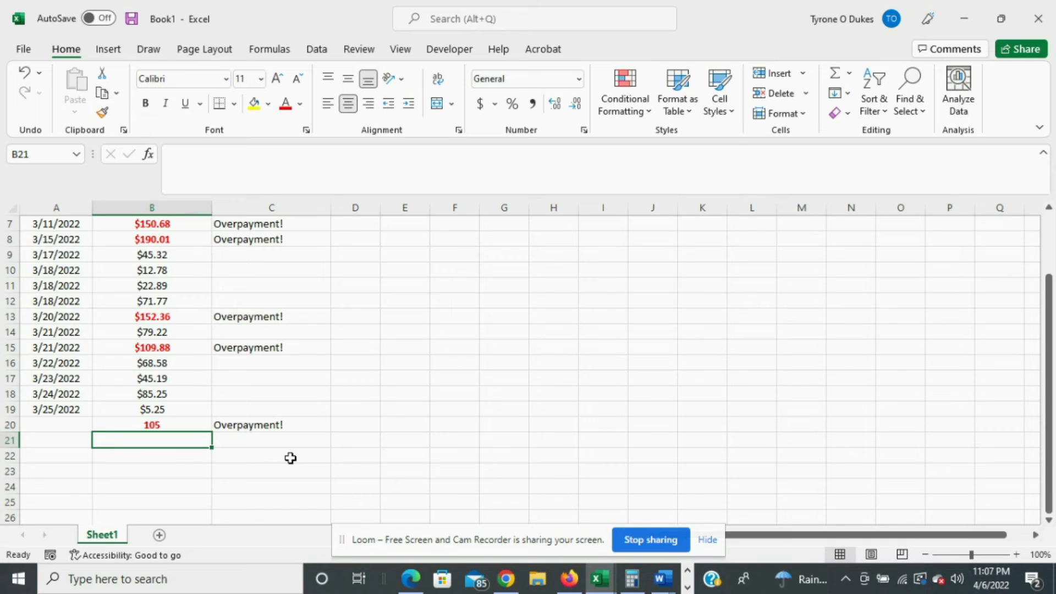
{"action": "scroll", "coordinate": [290, 458], "scroll_direction": "up", "scroll_amount": 2}
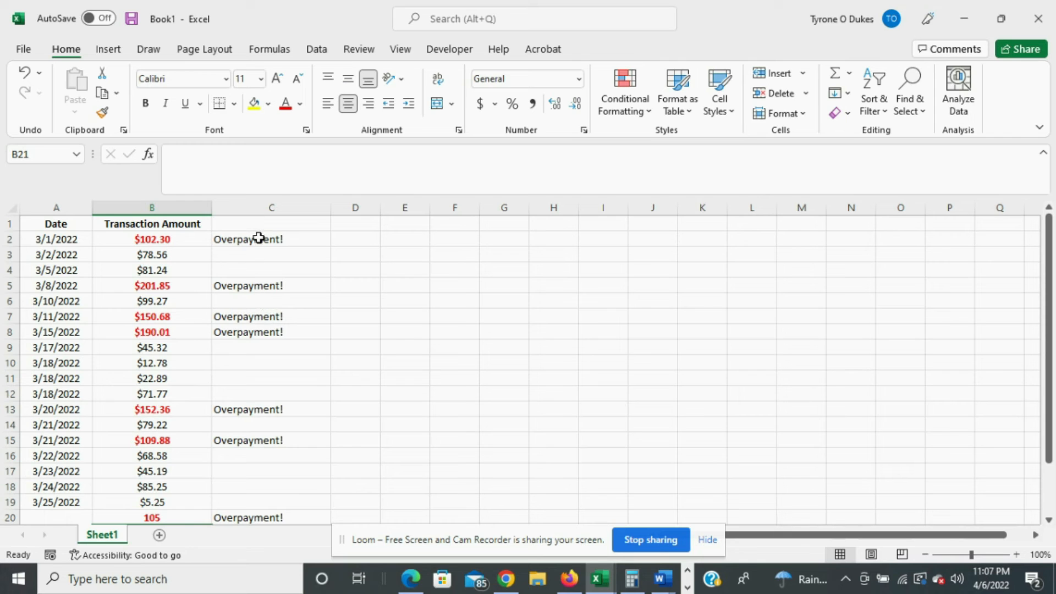
Start a new conditional formatting rule for the formula cells from C2 down, using the type "Format only cells that contain"
{"action": "left_click_drag", "start_coordinate": [258, 239], "coordinate": [267, 514]}
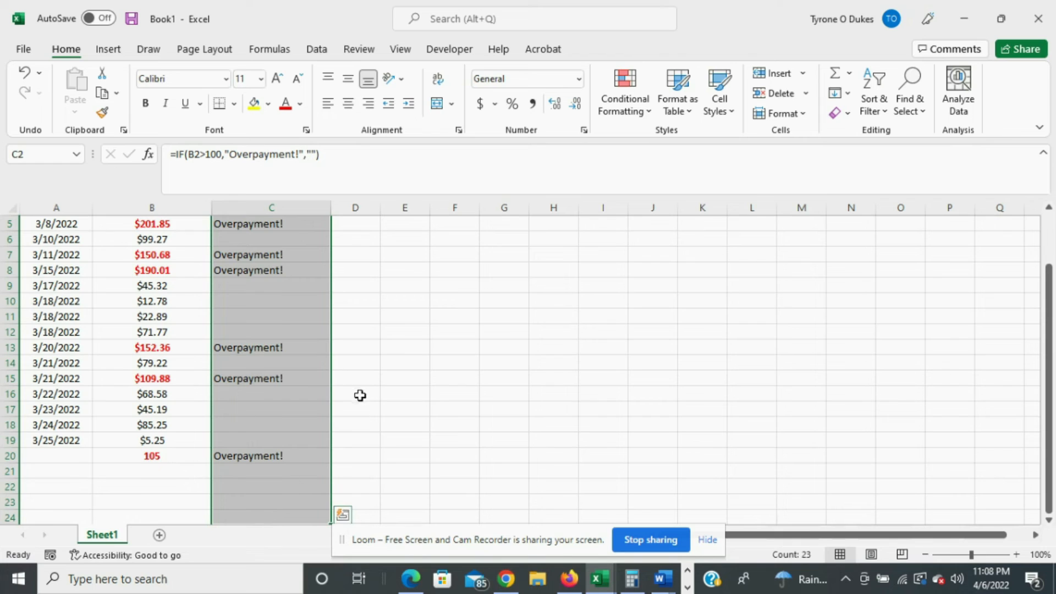
{"action": "scroll", "coordinate": [360, 394], "scroll_direction": "up", "scroll_amount": 2}
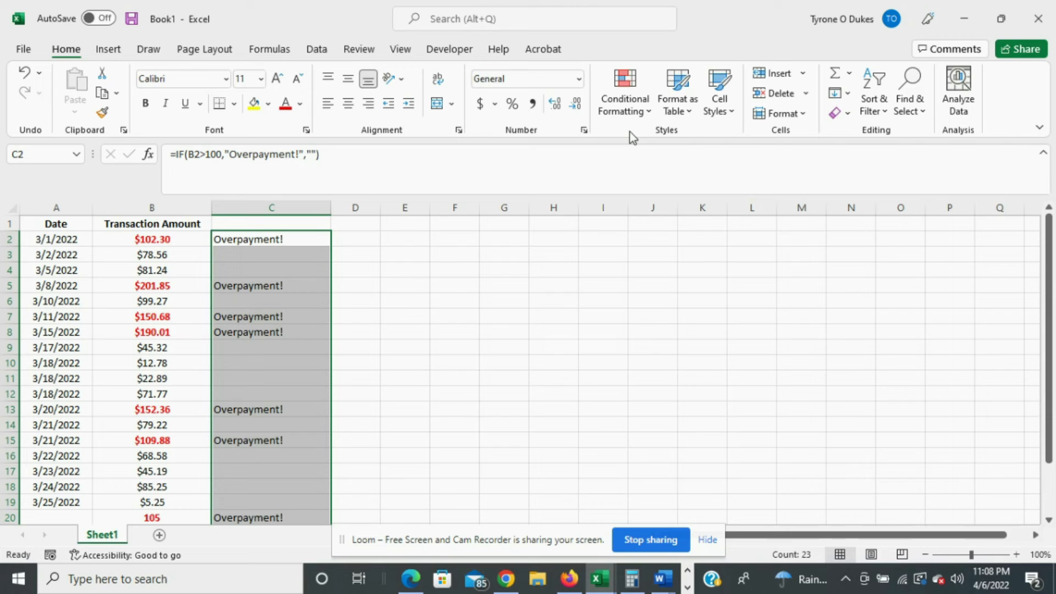
{"action": "left_click", "coordinate": [646, 119]}
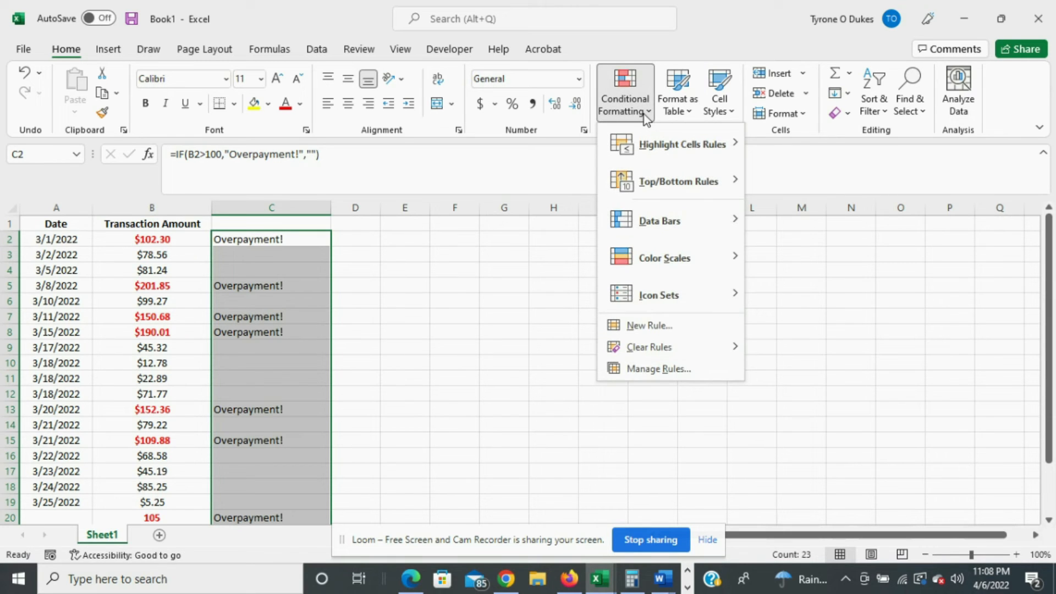
{"action": "left_click", "coordinate": [658, 329]}
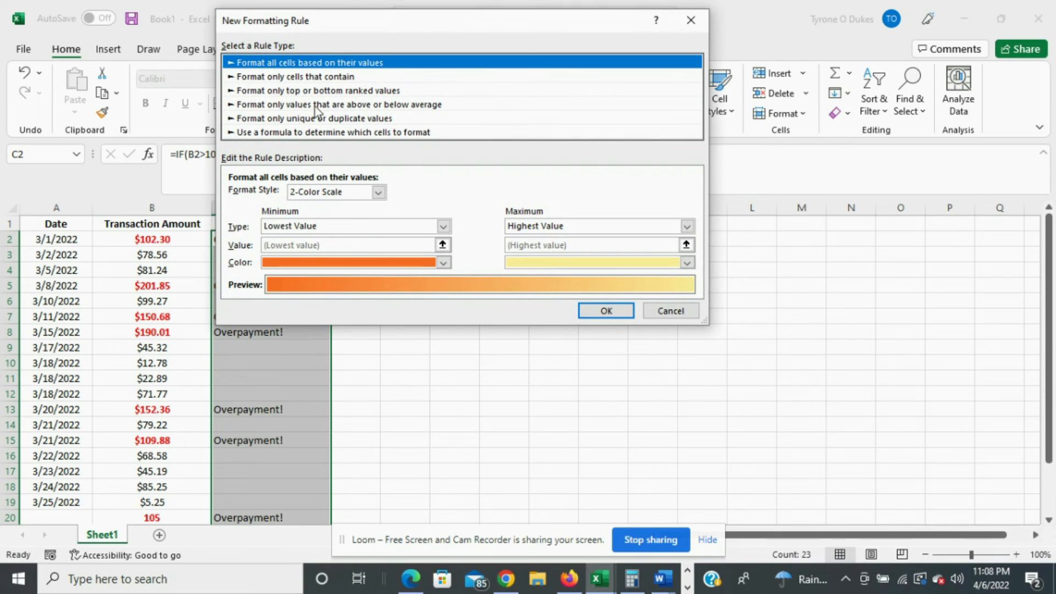
{"action": "left_click", "coordinate": [256, 77]}
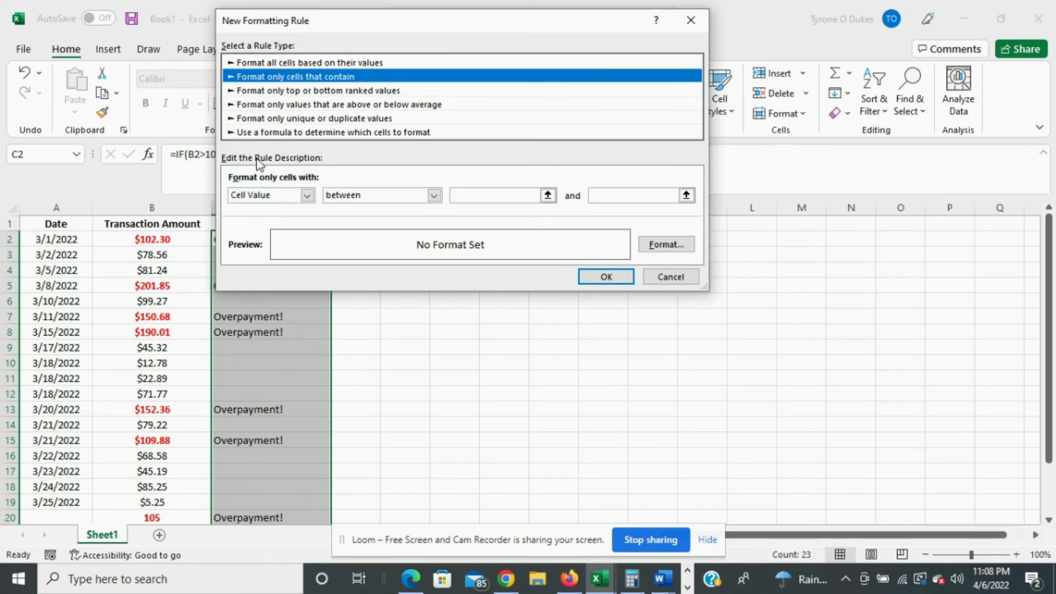
Set the rule's condition to specific text containing "Overpayment!"
{"action": "left_click", "coordinate": [309, 194]}
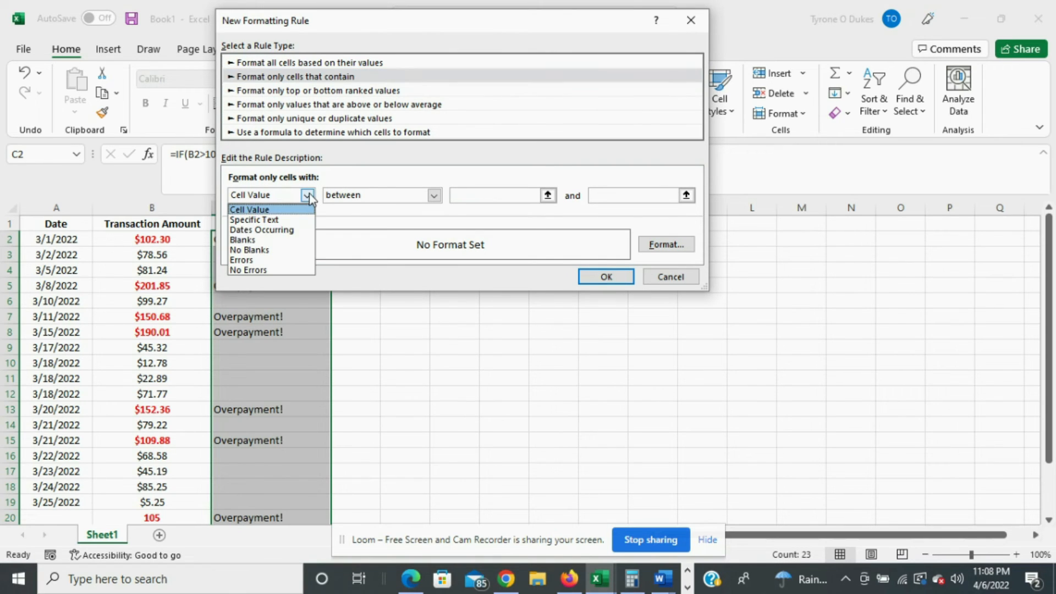
{"action": "left_click", "coordinate": [277, 220]}
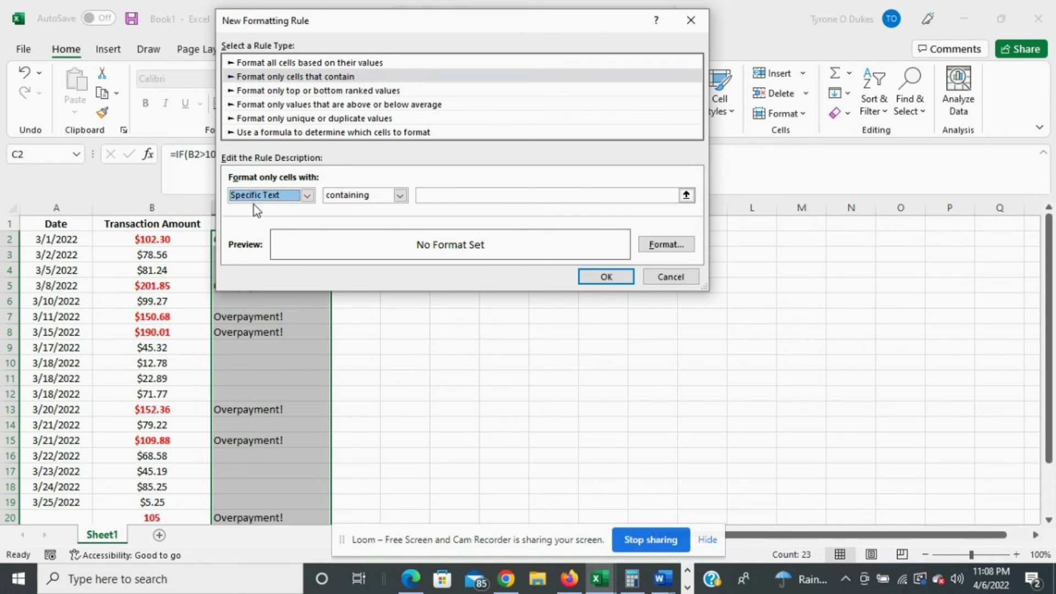
{"action": "left_click", "coordinate": [401, 196]}
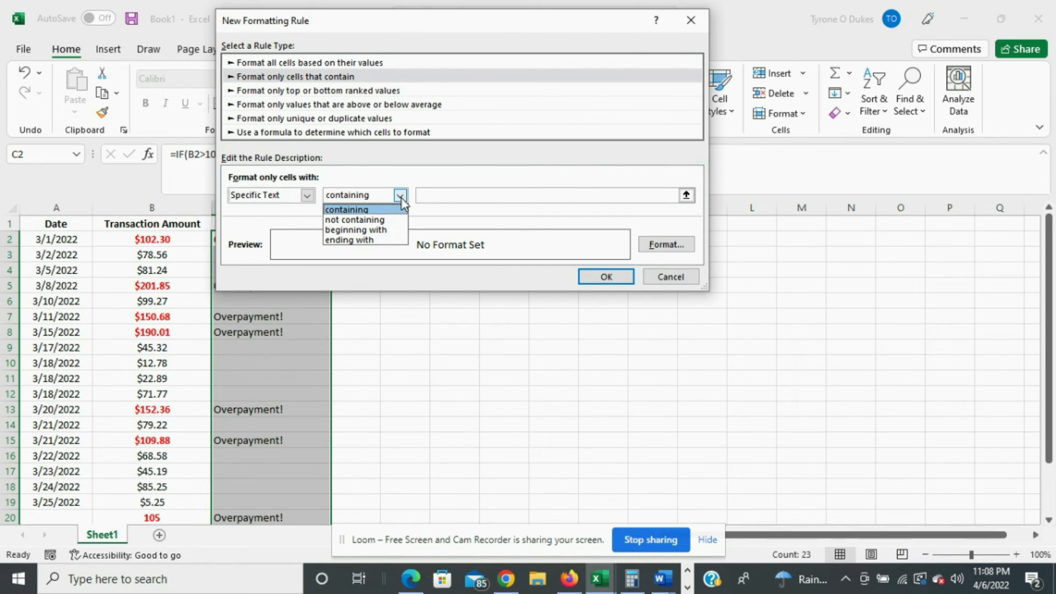
{"action": "left_click", "coordinate": [401, 199]}
{"action": "left_click", "coordinate": [451, 193]}
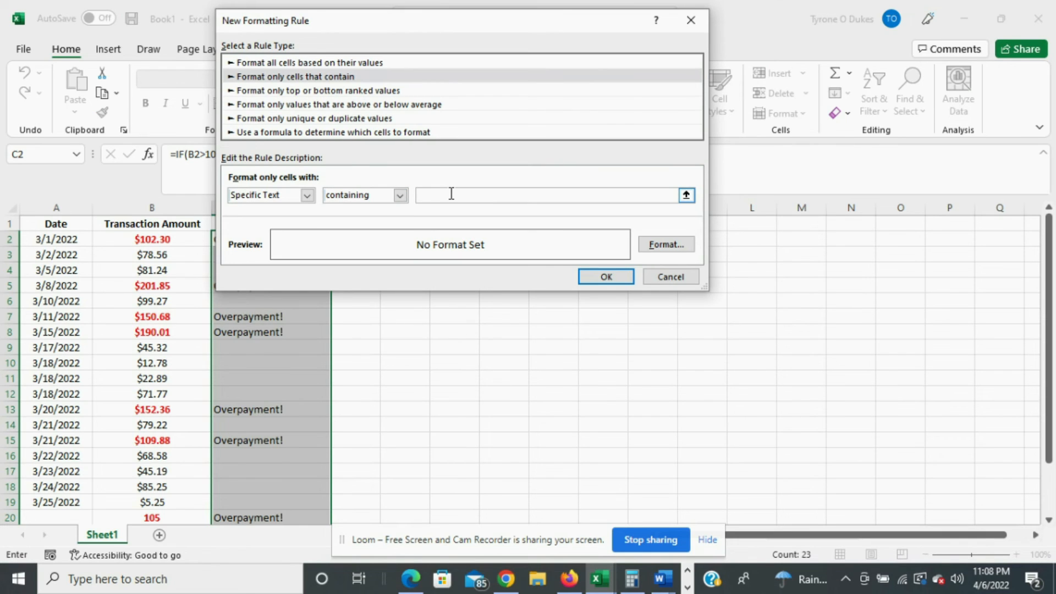
{"action": "type", "text": "Overpayment!"}
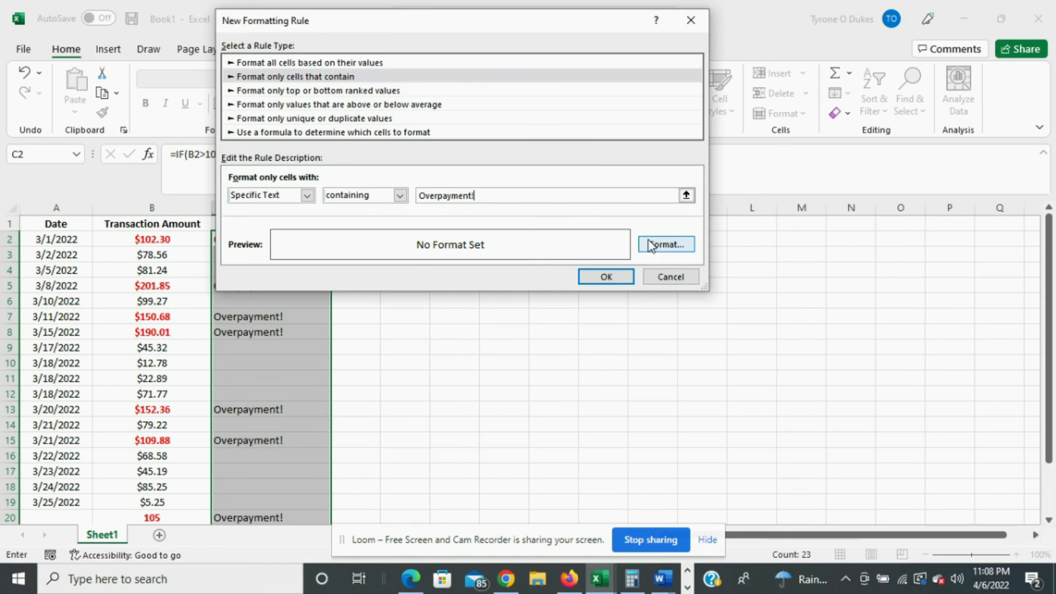
Give the text rule a red, bold font and apply it to the selected cells in column C
{"action": "left_click", "coordinate": [664, 247]}
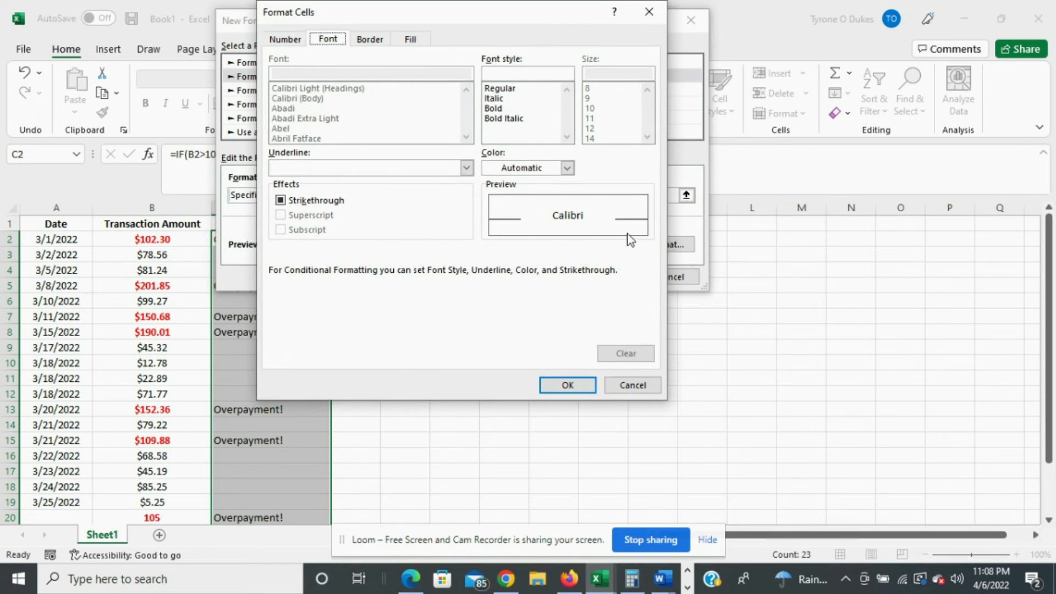
{"action": "left_click", "coordinate": [566, 167]}
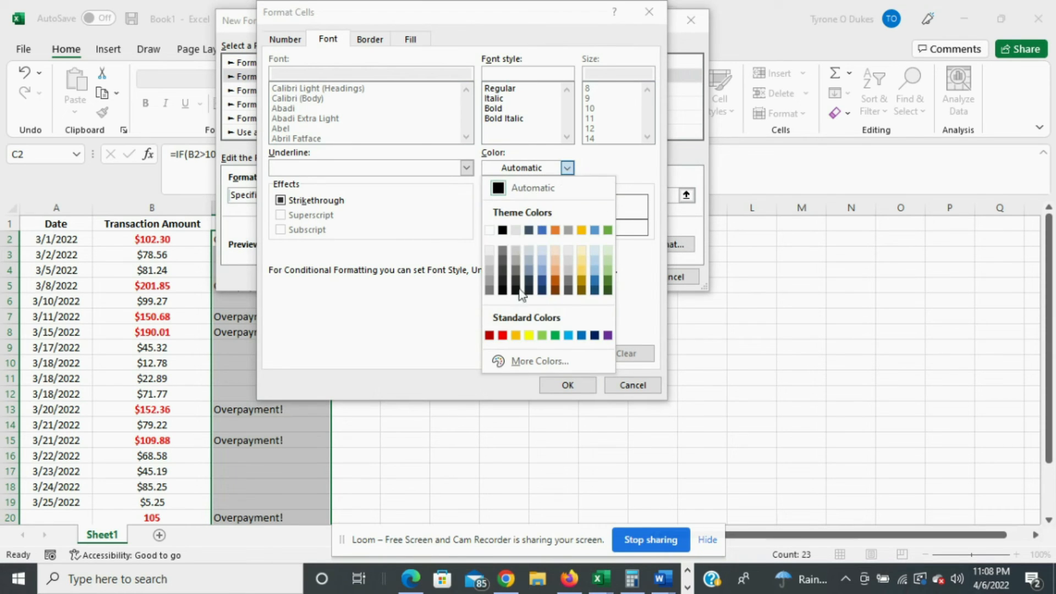
{"action": "left_click", "coordinate": [502, 336]}
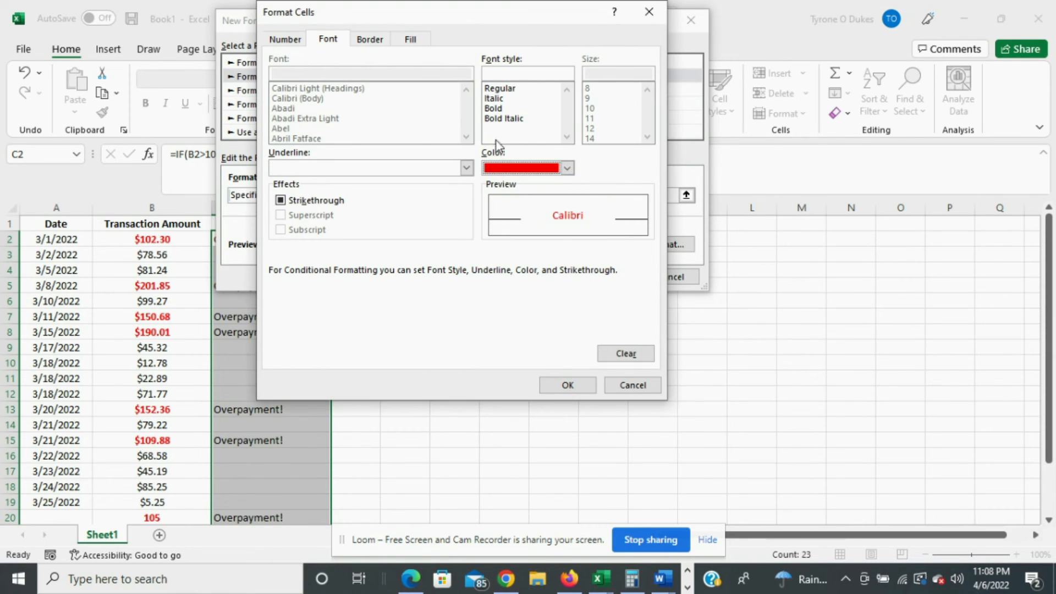
{"action": "left_click", "coordinate": [493, 109]}
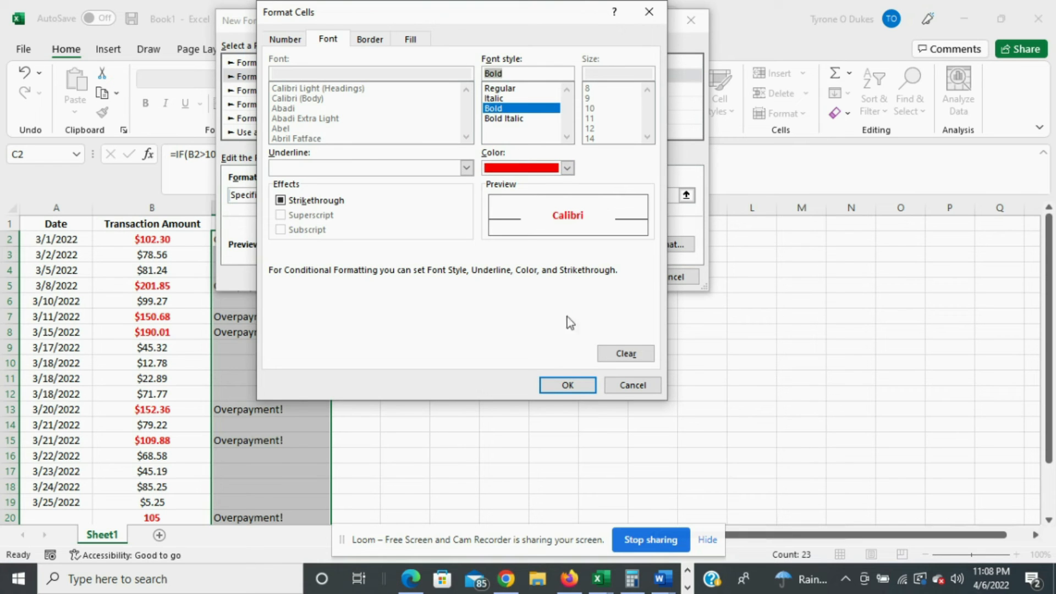
{"action": "left_click", "coordinate": [570, 385]}
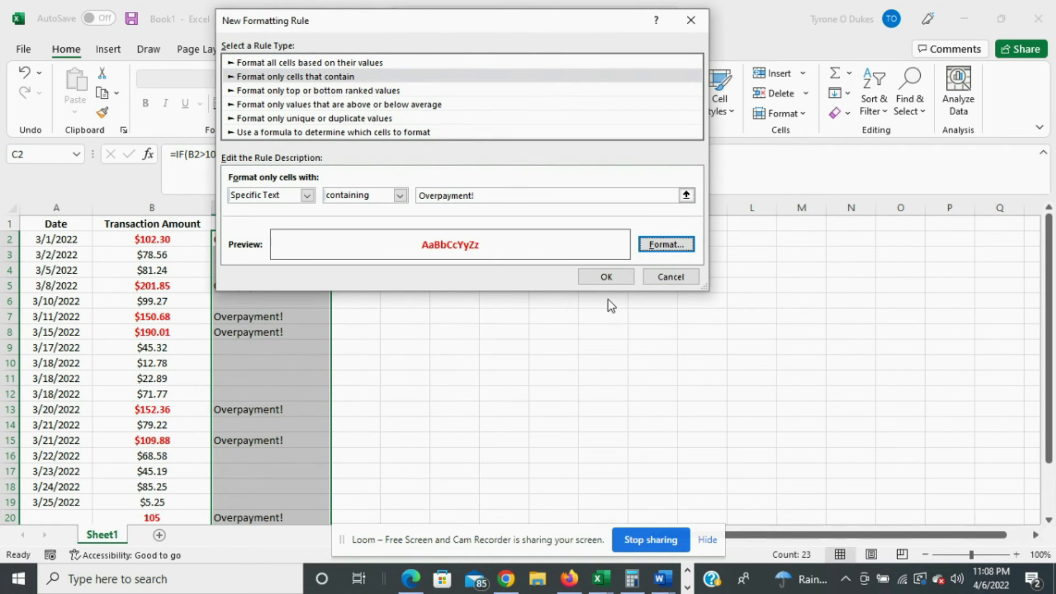
{"action": "left_click", "coordinate": [607, 276]}
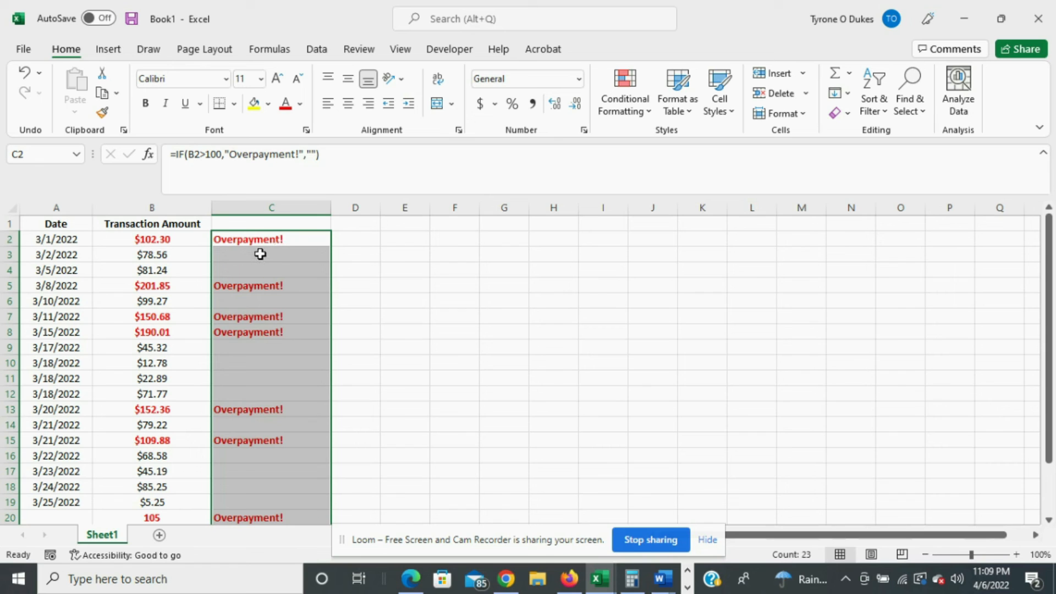
Test the column C formatting by replacing the amount in B20 with 99 and then 101
{"action": "scroll", "coordinate": [278, 245], "scroll_direction": "down", "scroll_amount": 1}
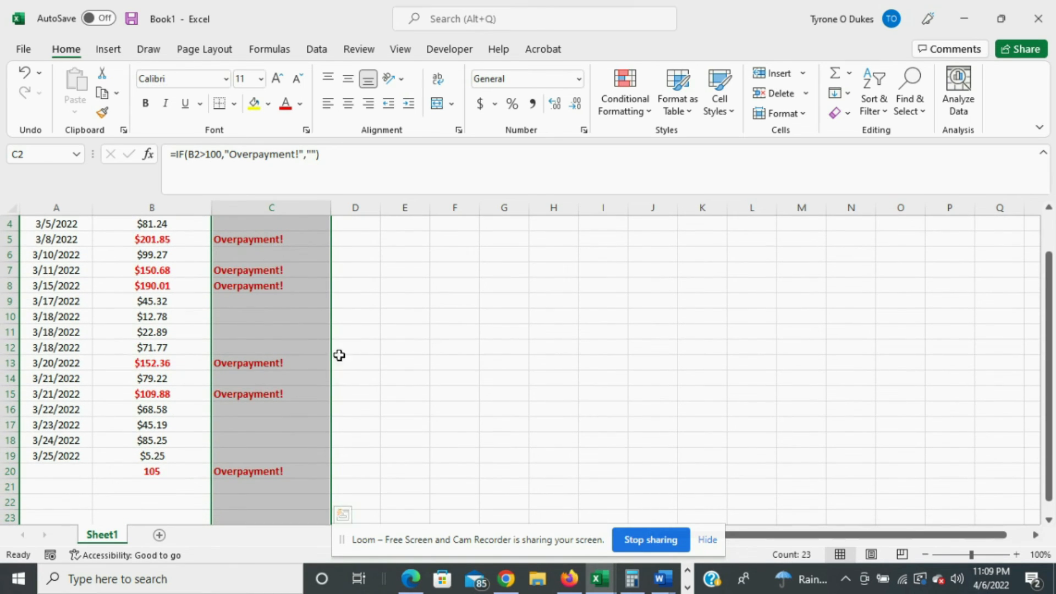
{"action": "left_click", "coordinate": [156, 473]}
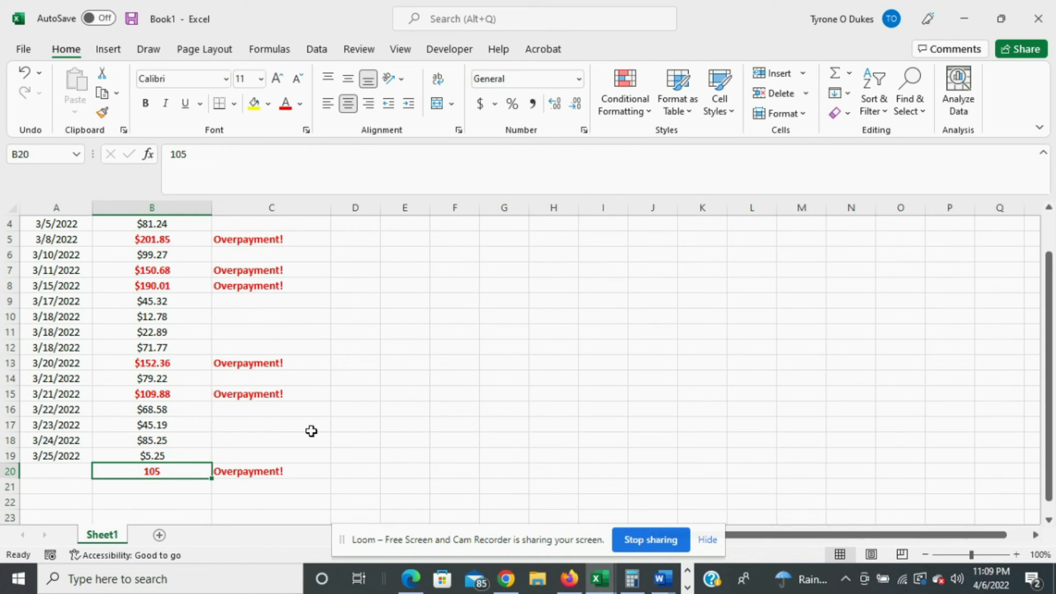
{"action": "type", "text": "99"}
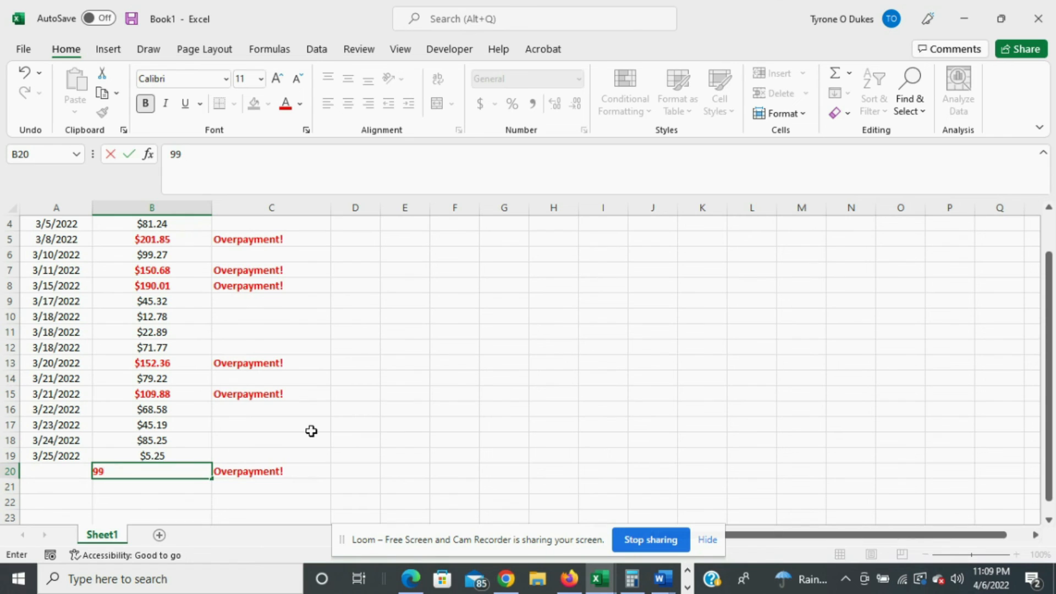
{"action": "key", "text": "Return"}
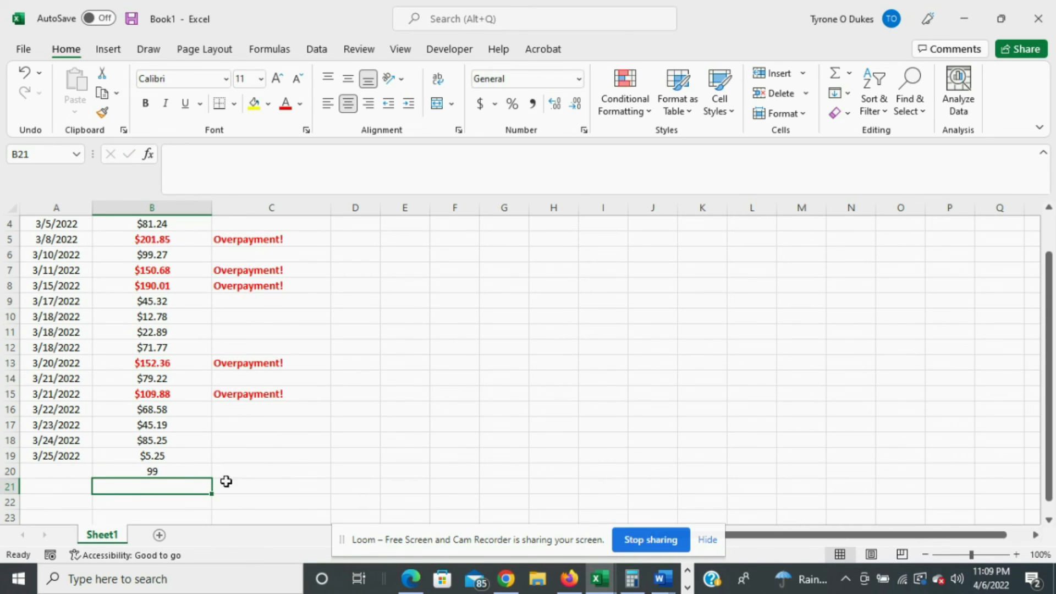
{"action": "left_click", "coordinate": [150, 471]}
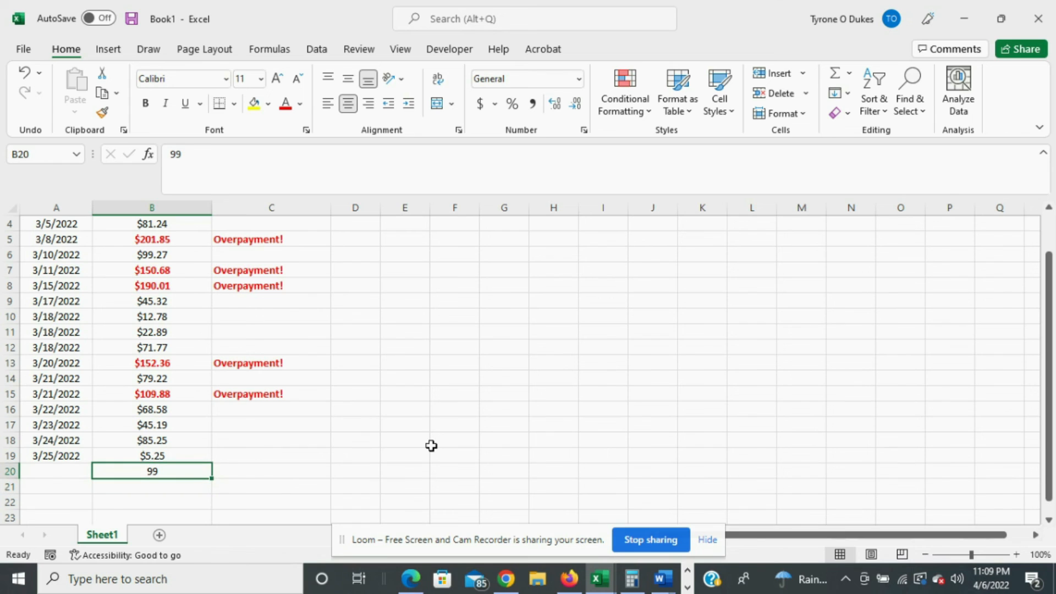
{"action": "type", "text": "101"}
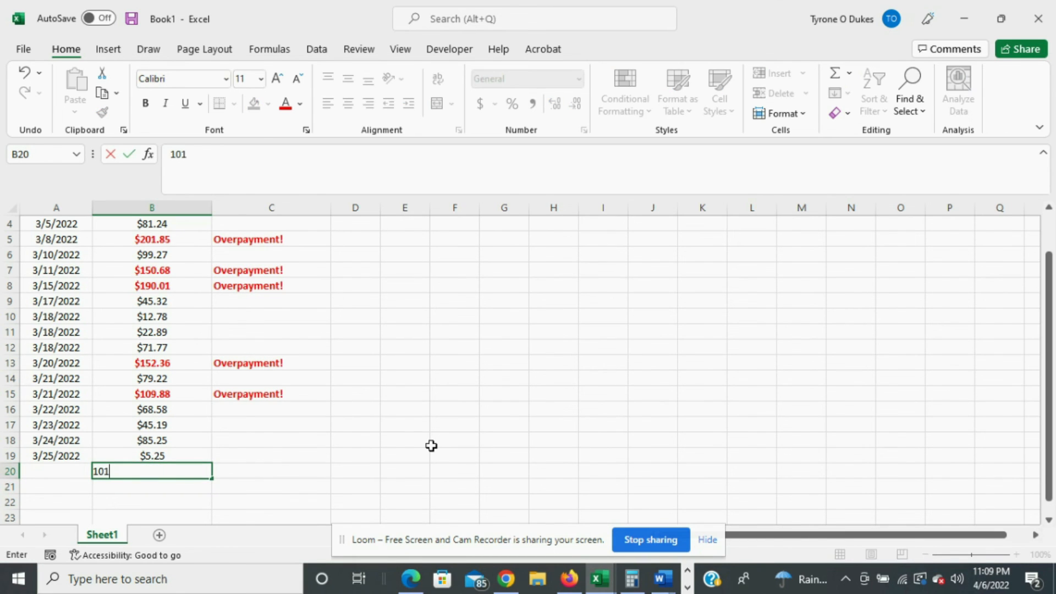
{"action": "key", "text": "Return"}
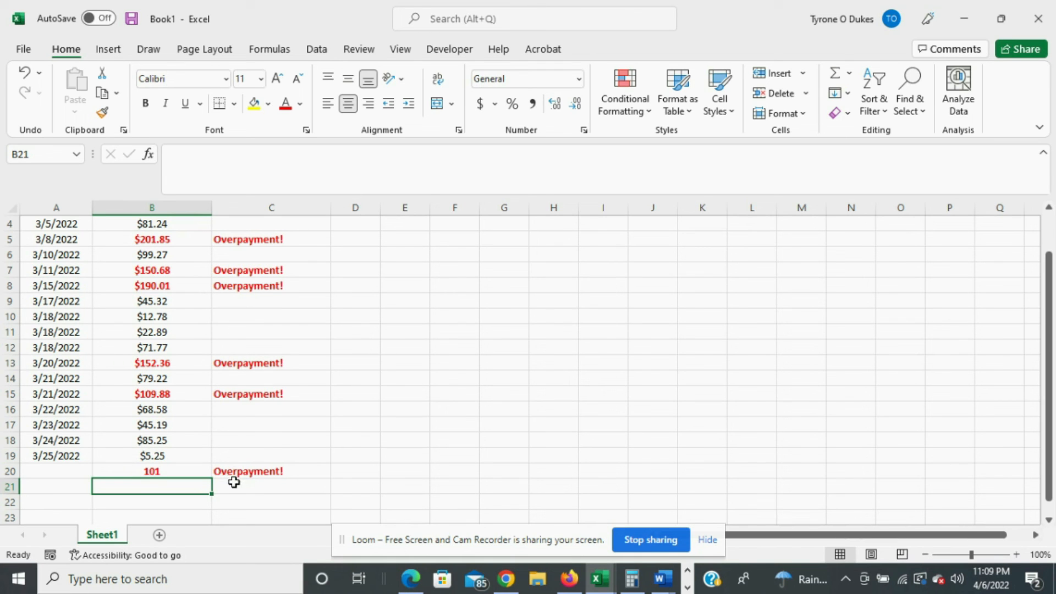
{"action": "scroll", "coordinate": [252, 480], "scroll_direction": "up", "scroll_amount": 1}
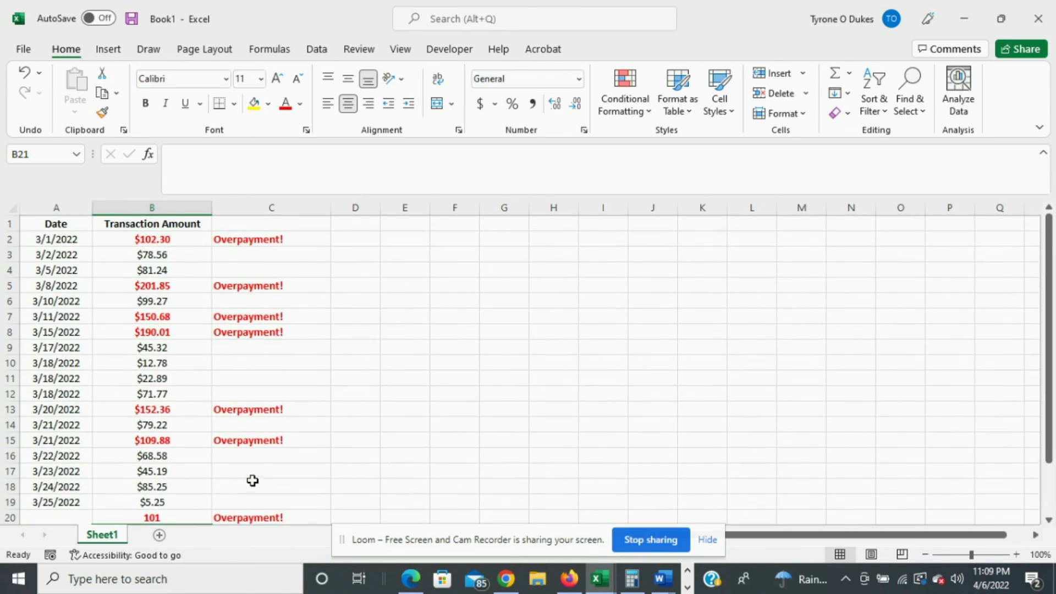